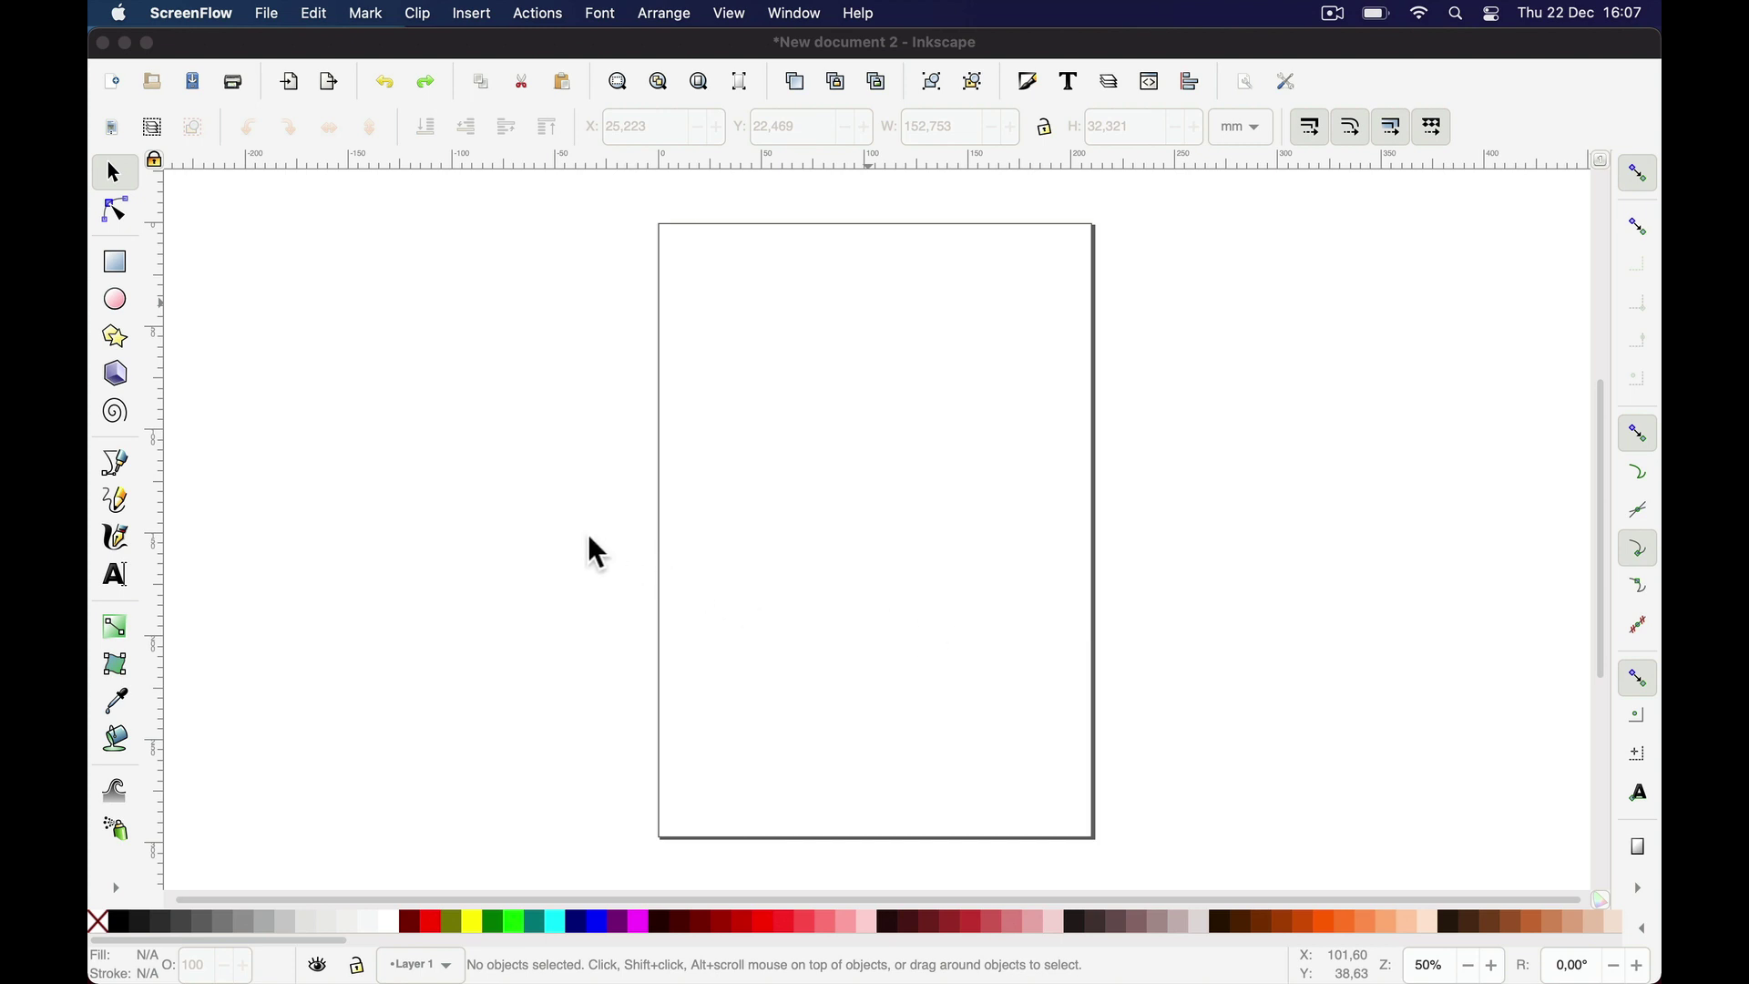
Bring the blank New document 2 window to the front for drawing.
{"action": "left_click", "coordinate": [550, 524]}
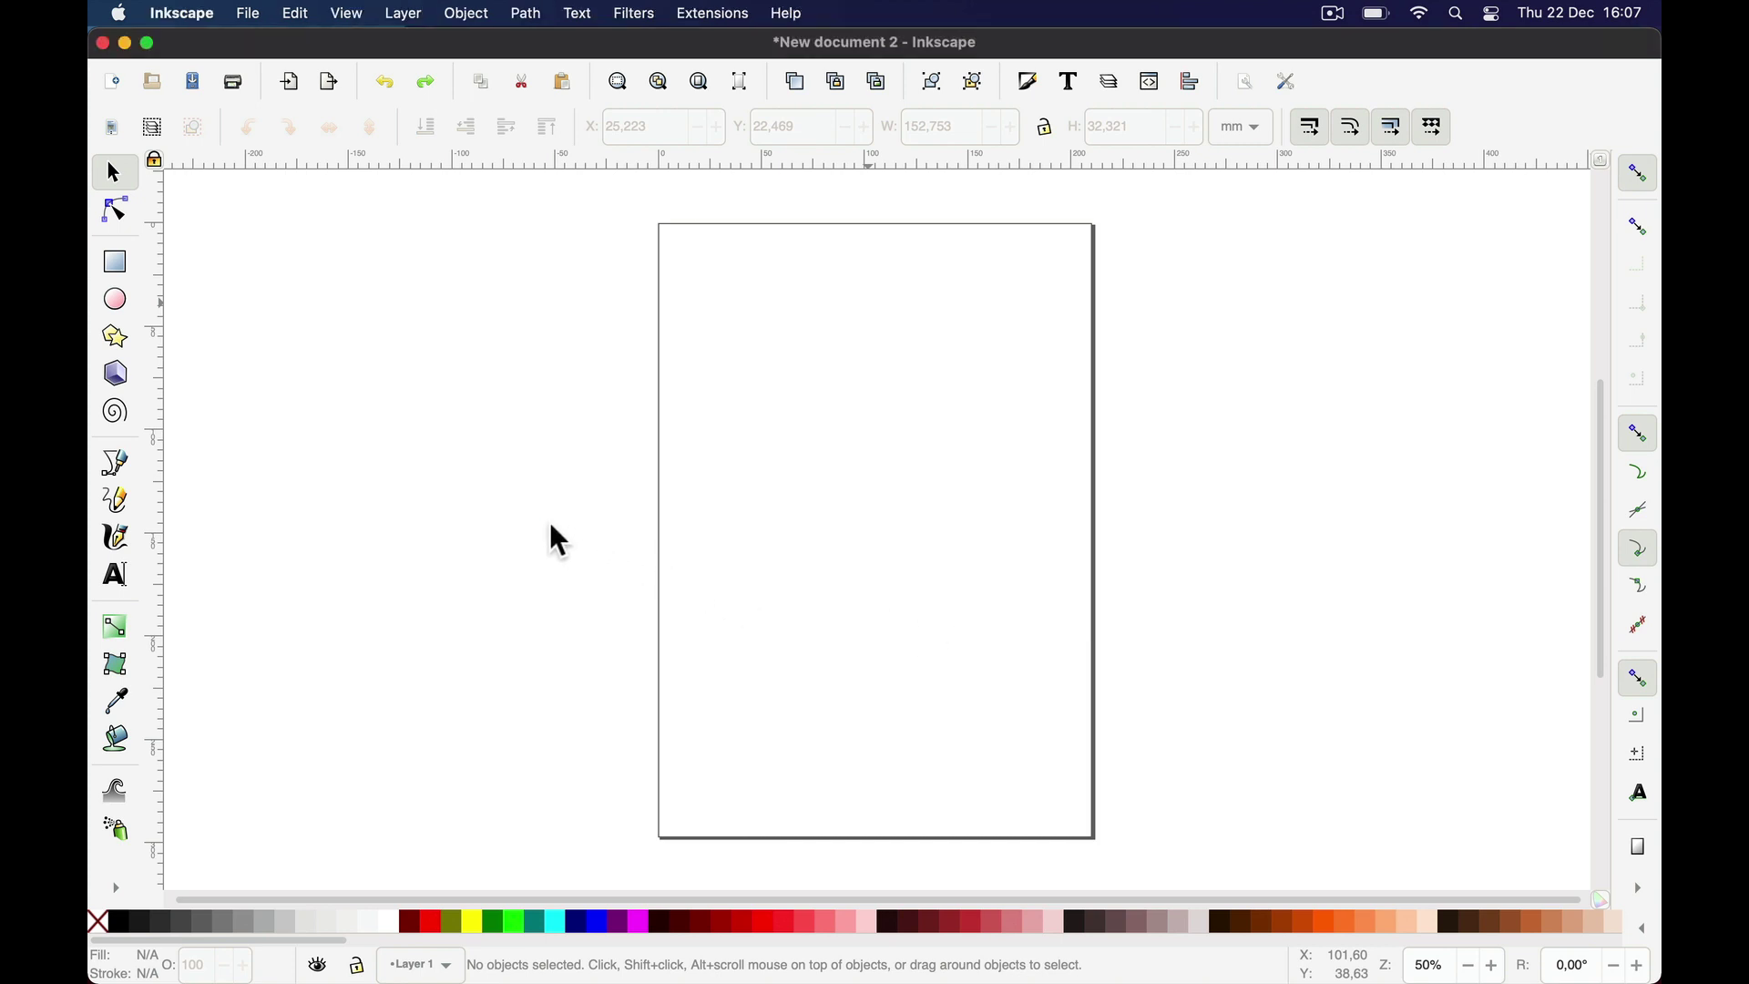
Draw a rectangle of about 95.8 × 59.3 mm near the top of the page and select it.
{"action": "left_click", "coordinate": [116, 272]}
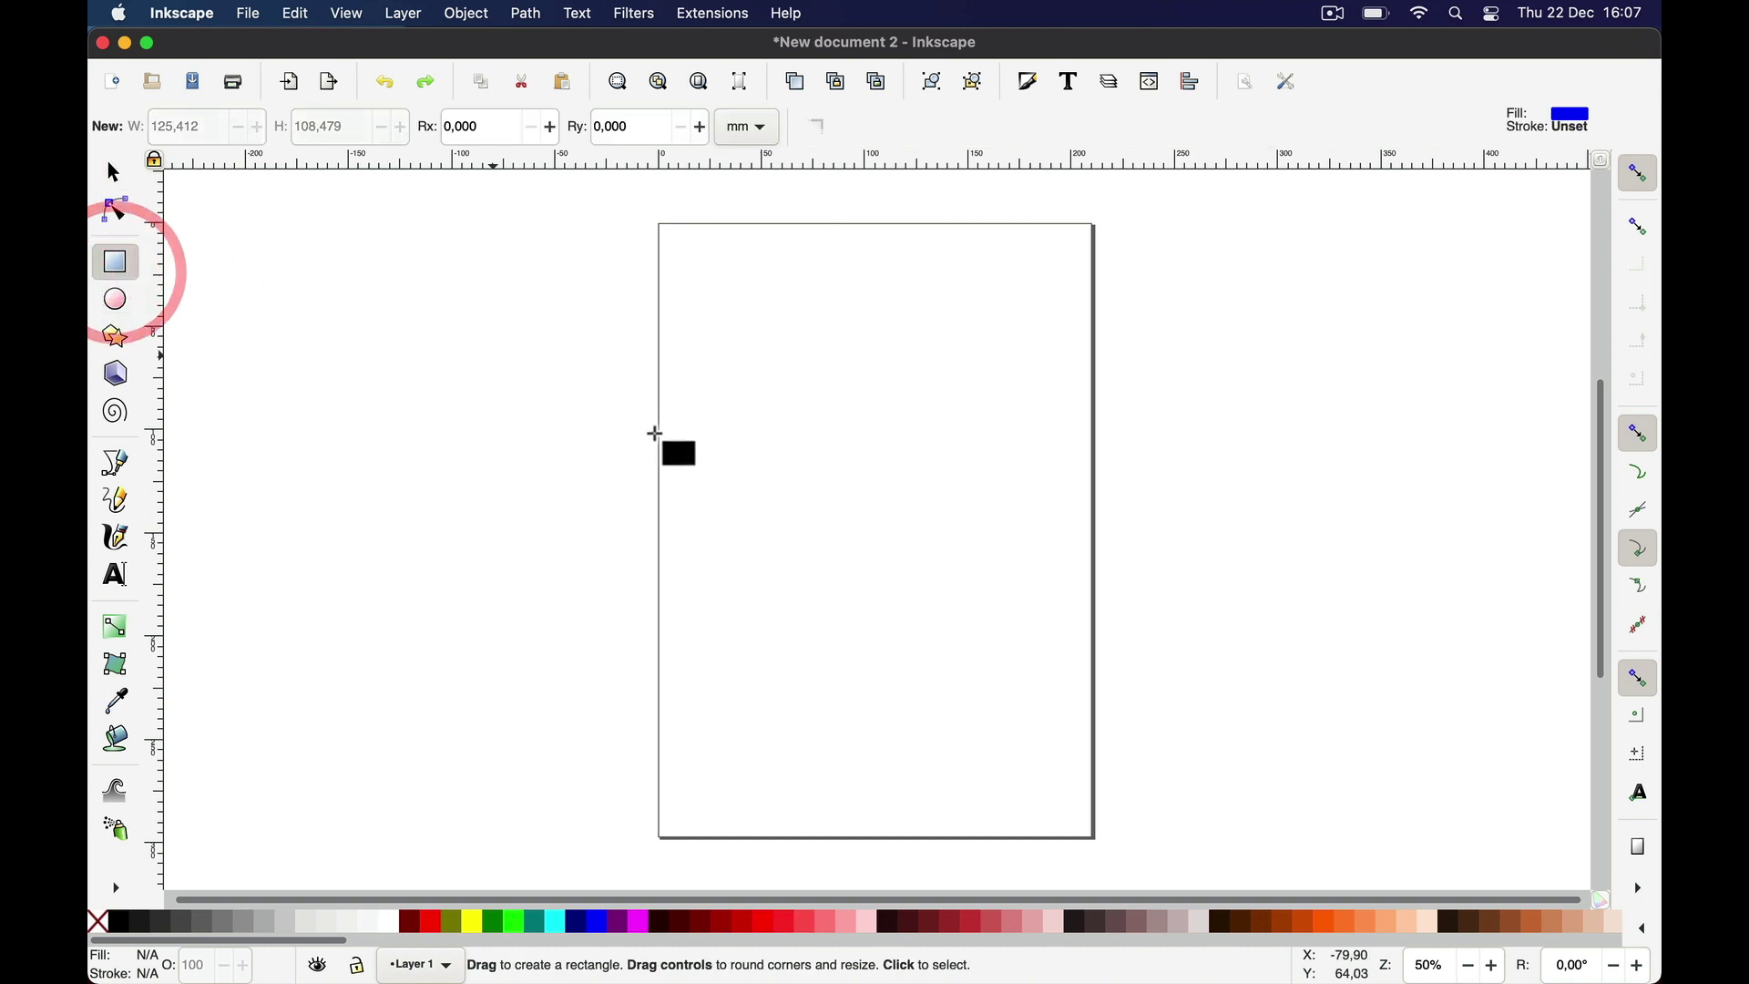
{"action": "left_click_drag", "start_coordinate": [747, 326], "coordinate": [945, 448]}
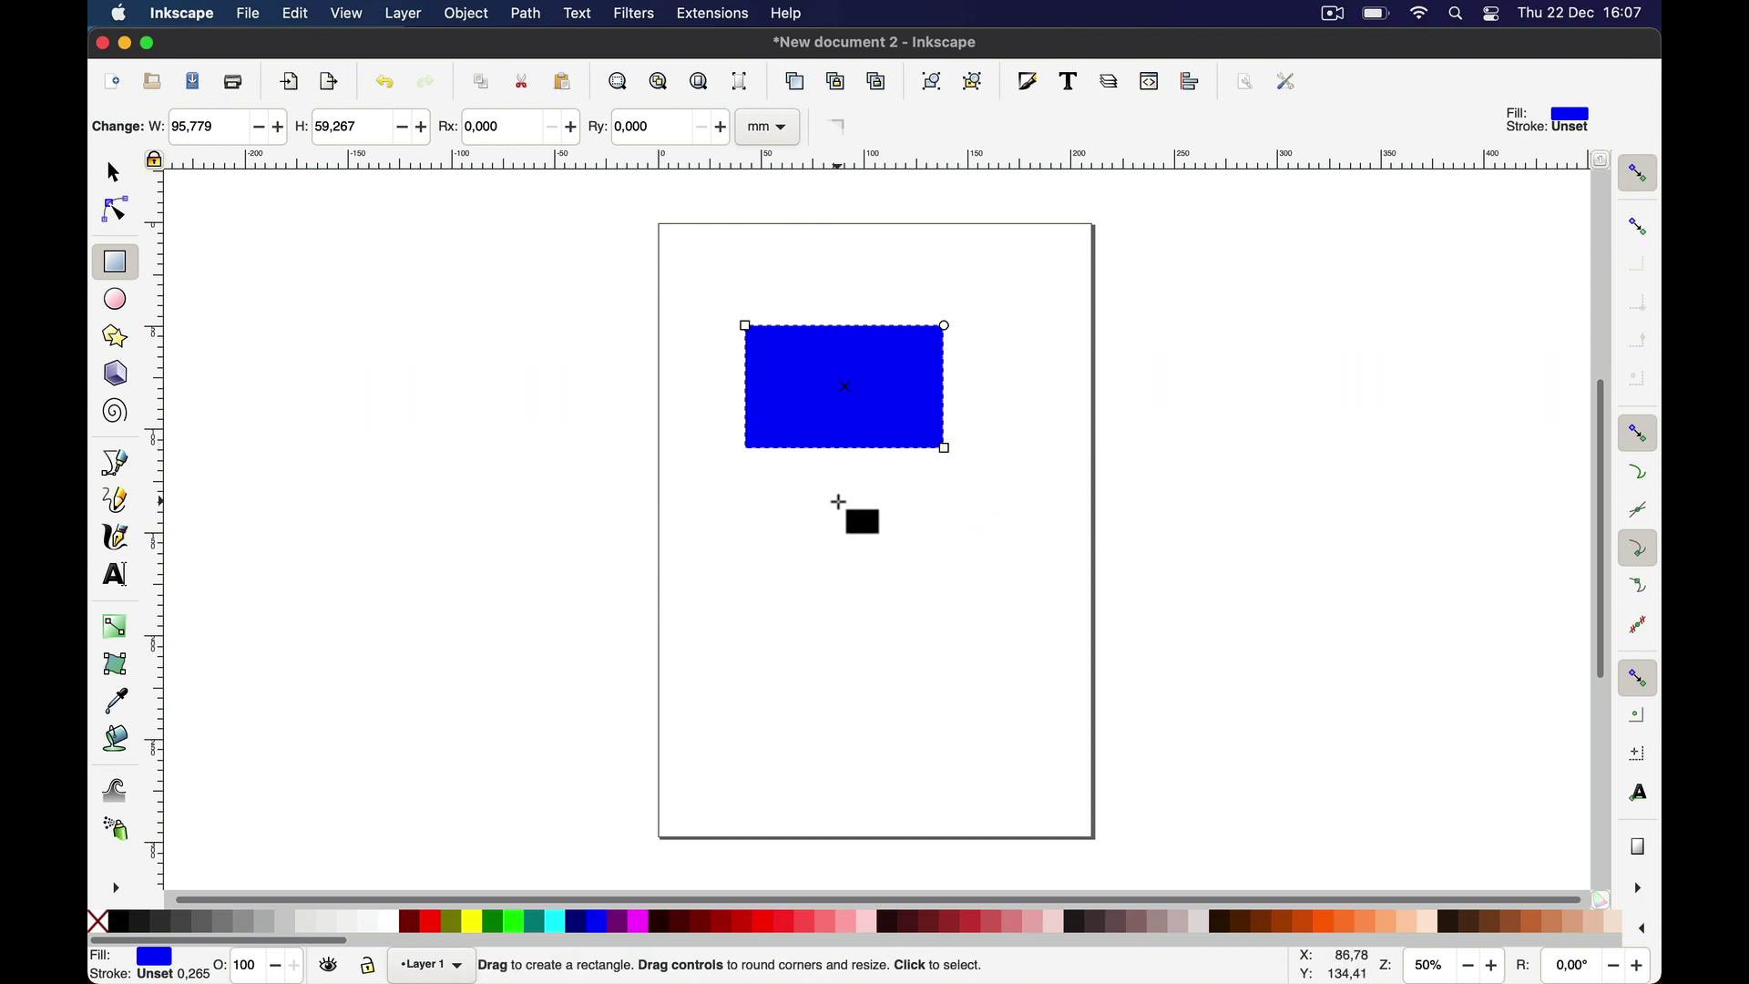
{"action": "left_click", "coordinate": [116, 180]}
{"action": "left_click", "coordinate": [495, 310]}
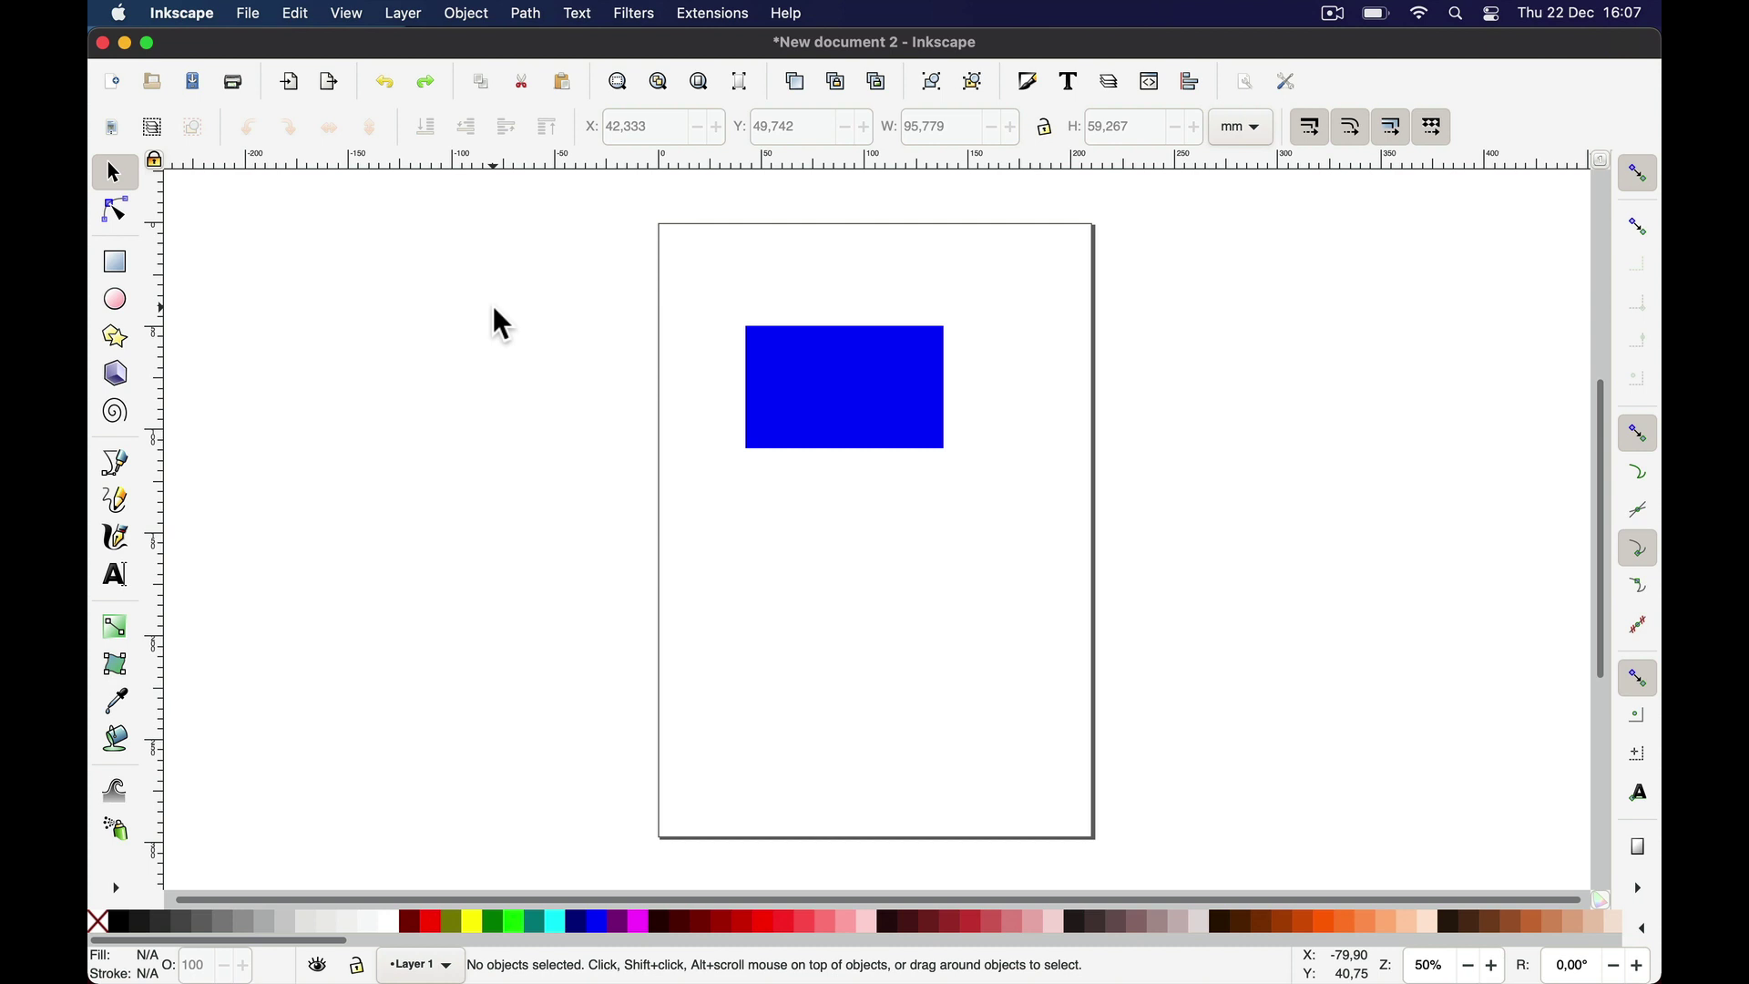
{"action": "left_click", "coordinate": [852, 375]}
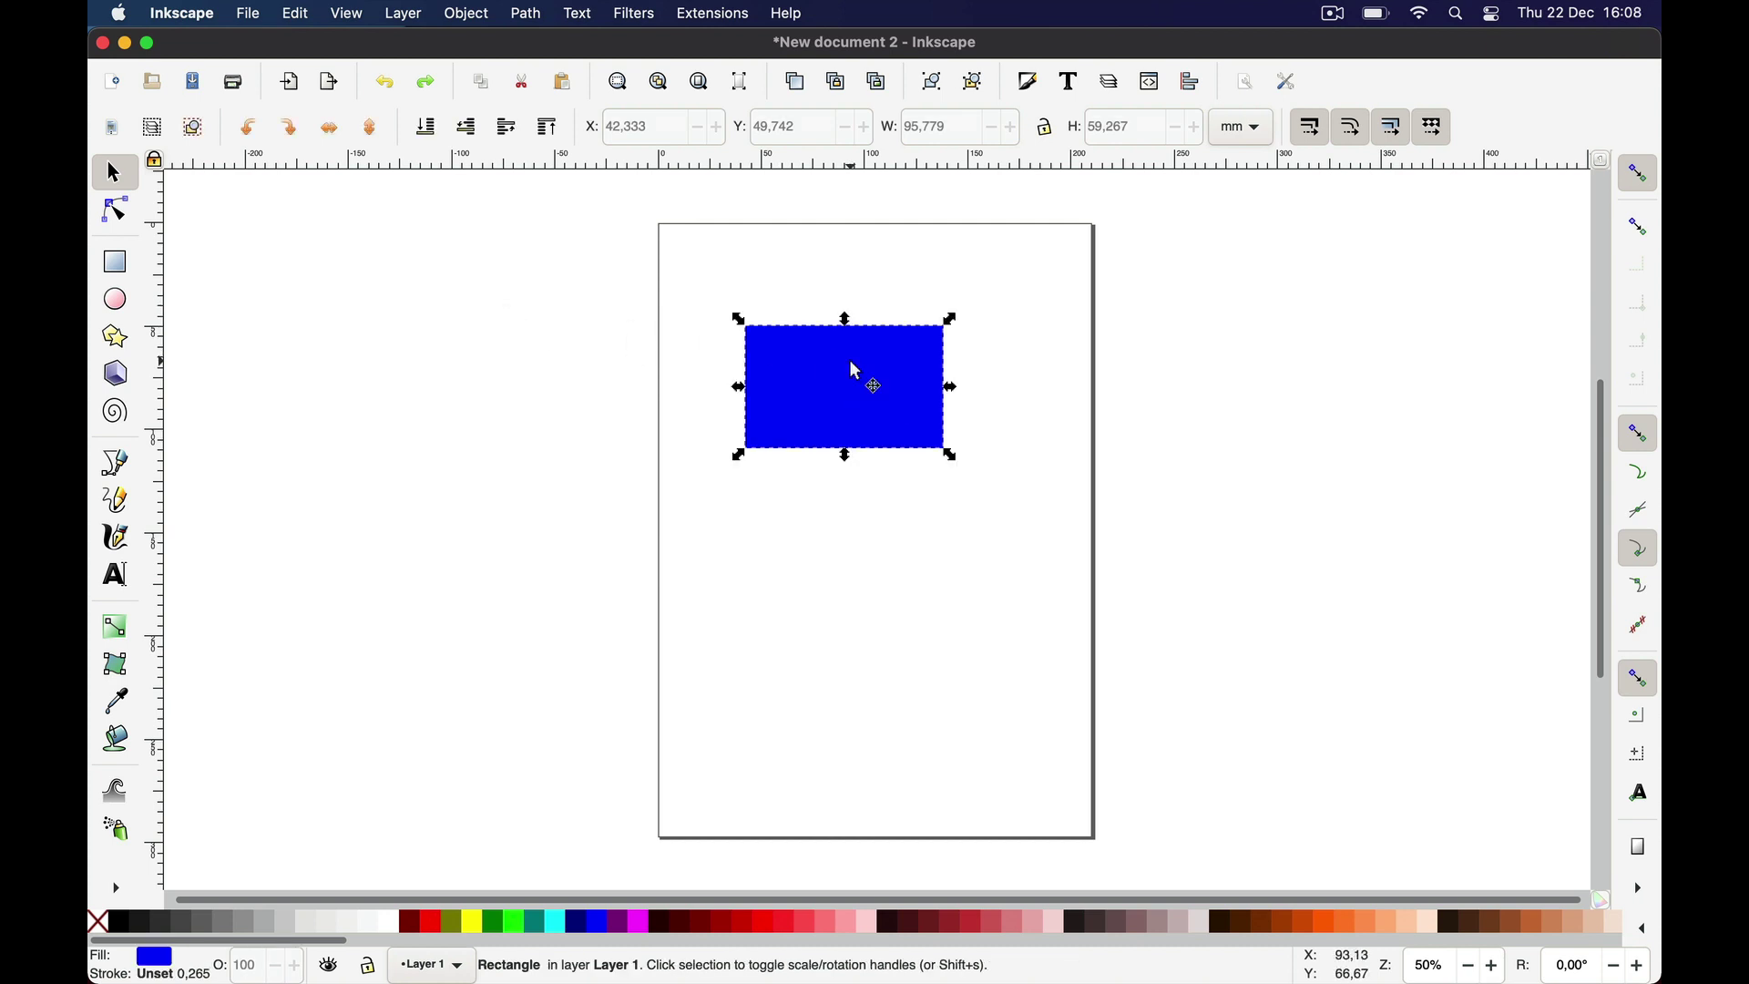
Paste the Shaper swatch row, move the rectangle lower, and give it the grey #7f7f7f pocketing-cut fill.
{"action": "key", "text": "super+v"}
{"action": "left_click_drag", "start_coordinate": [849, 437], "coordinate": [850, 626]}
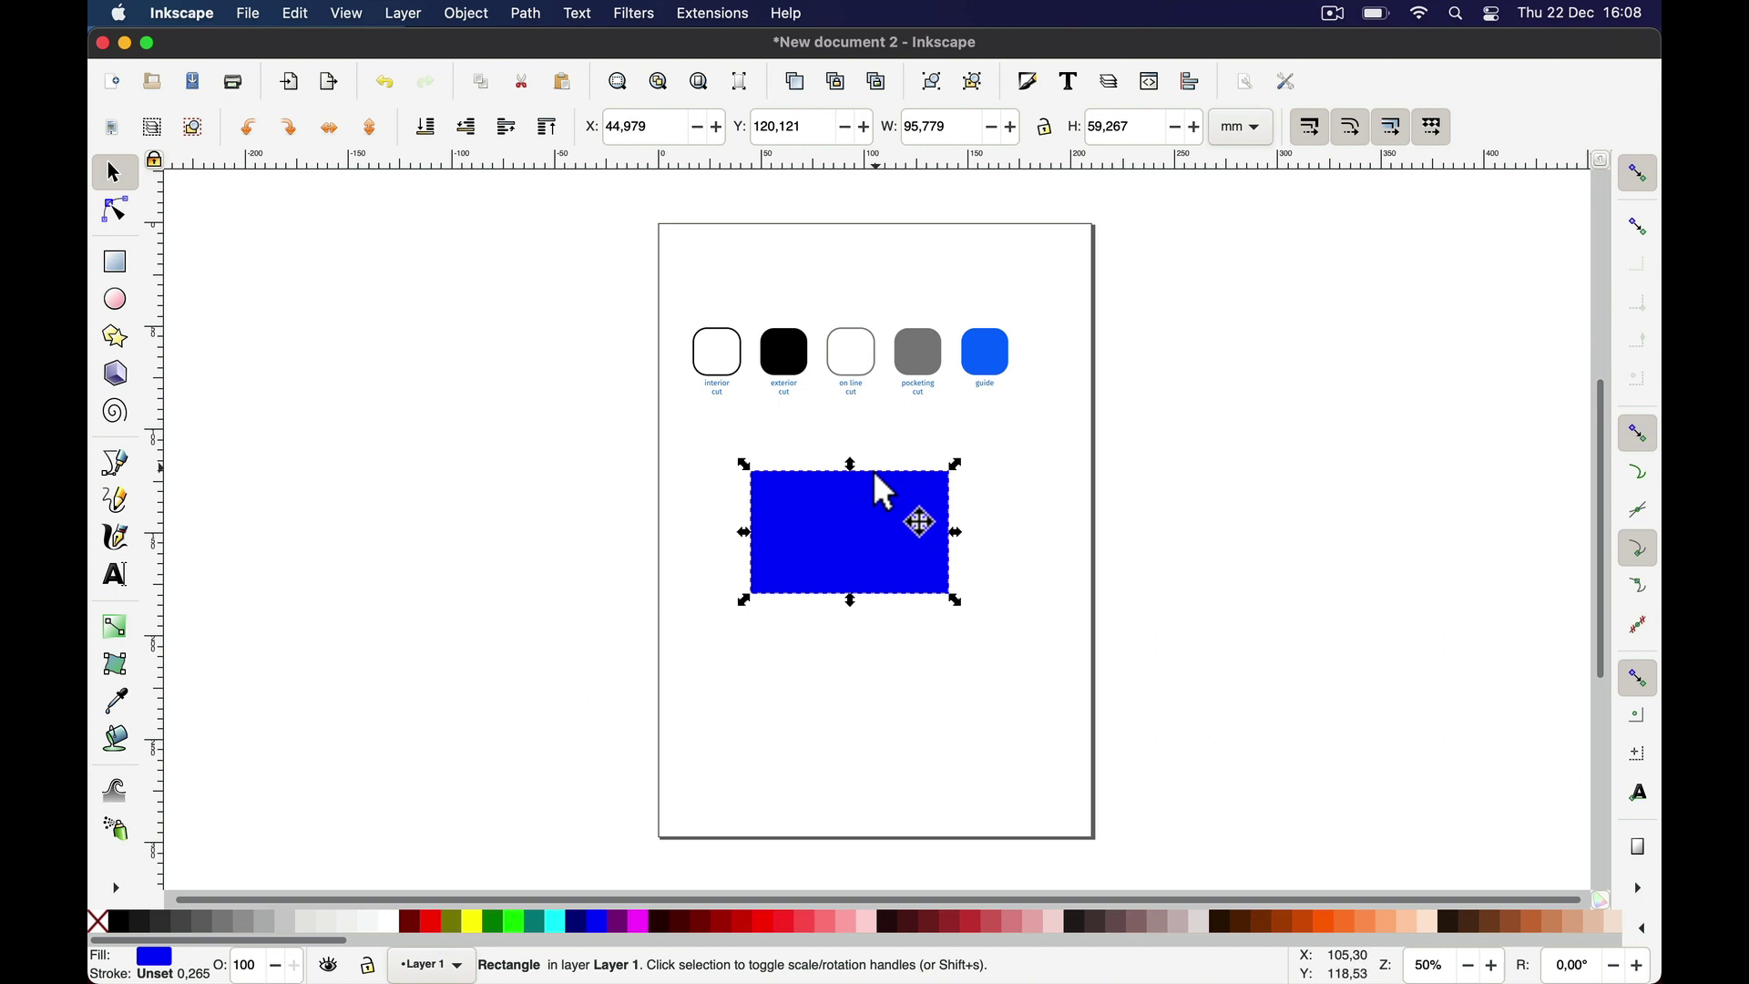
{"action": "left_click", "coordinate": [122, 703]}
{"action": "left_click", "coordinate": [911, 350]}
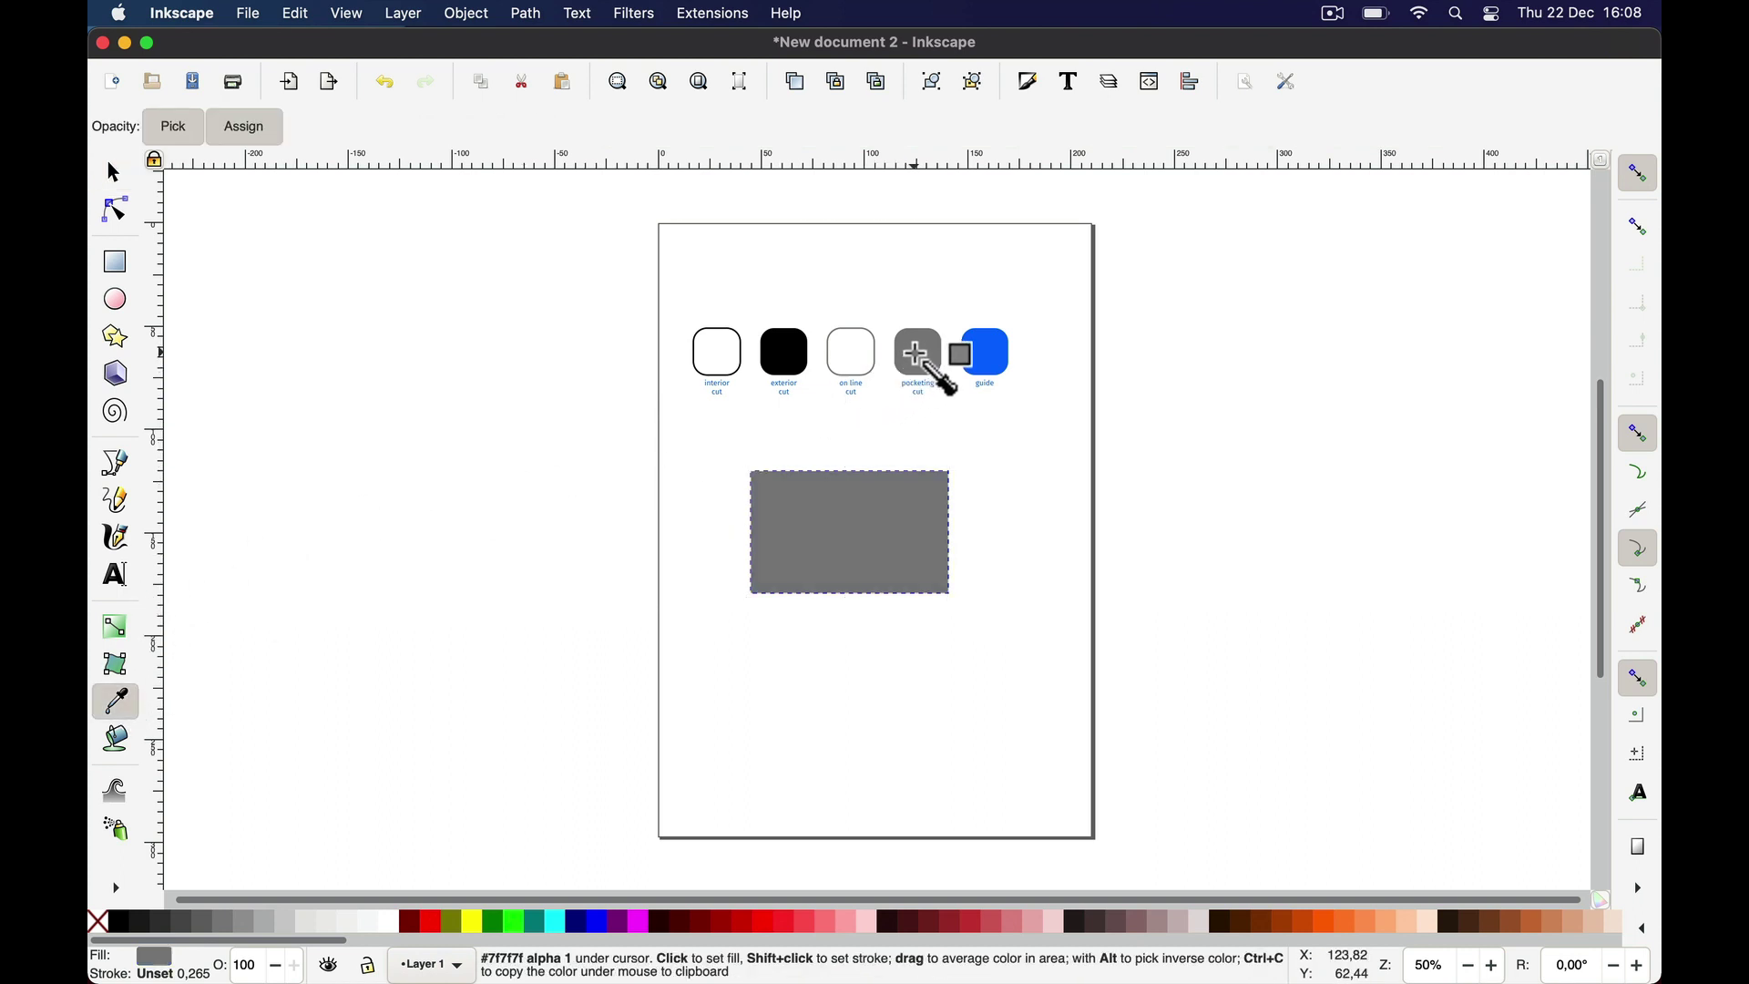
Select the swatch row to remove it, then reselect the grey rectangle.
{"action": "left_click", "coordinate": [114, 174]}
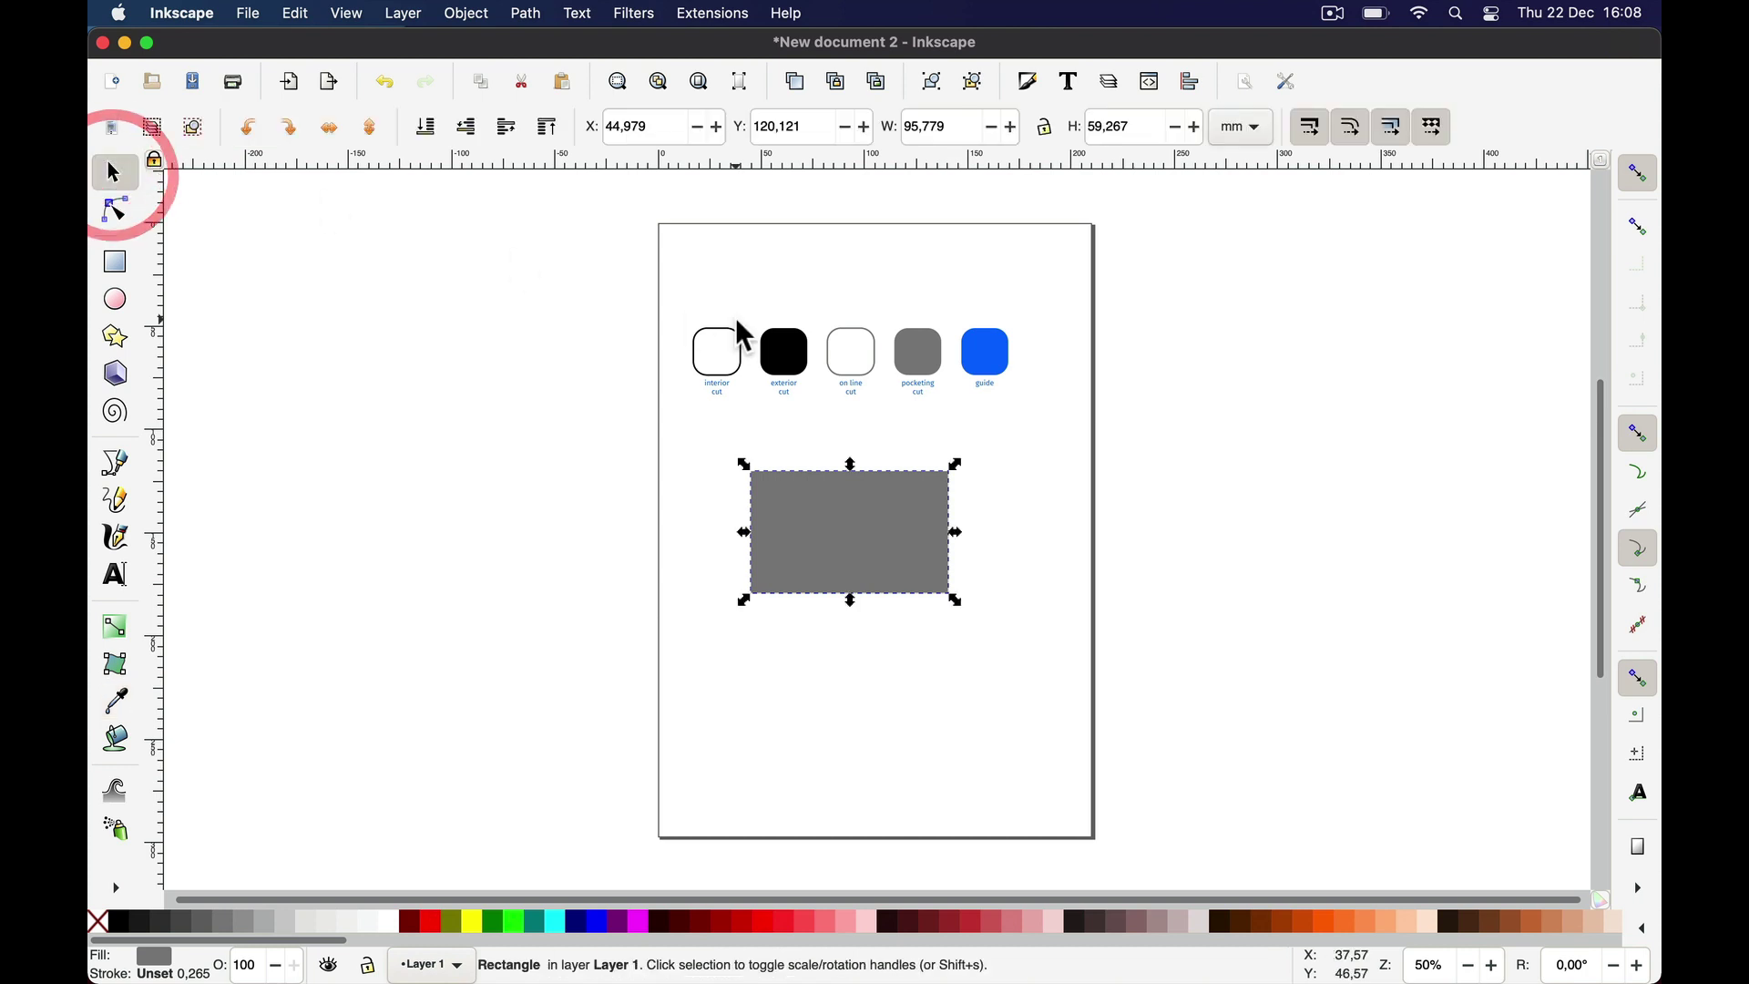
{"action": "left_click_drag", "start_coordinate": [670, 313], "coordinate": [1048, 417]}
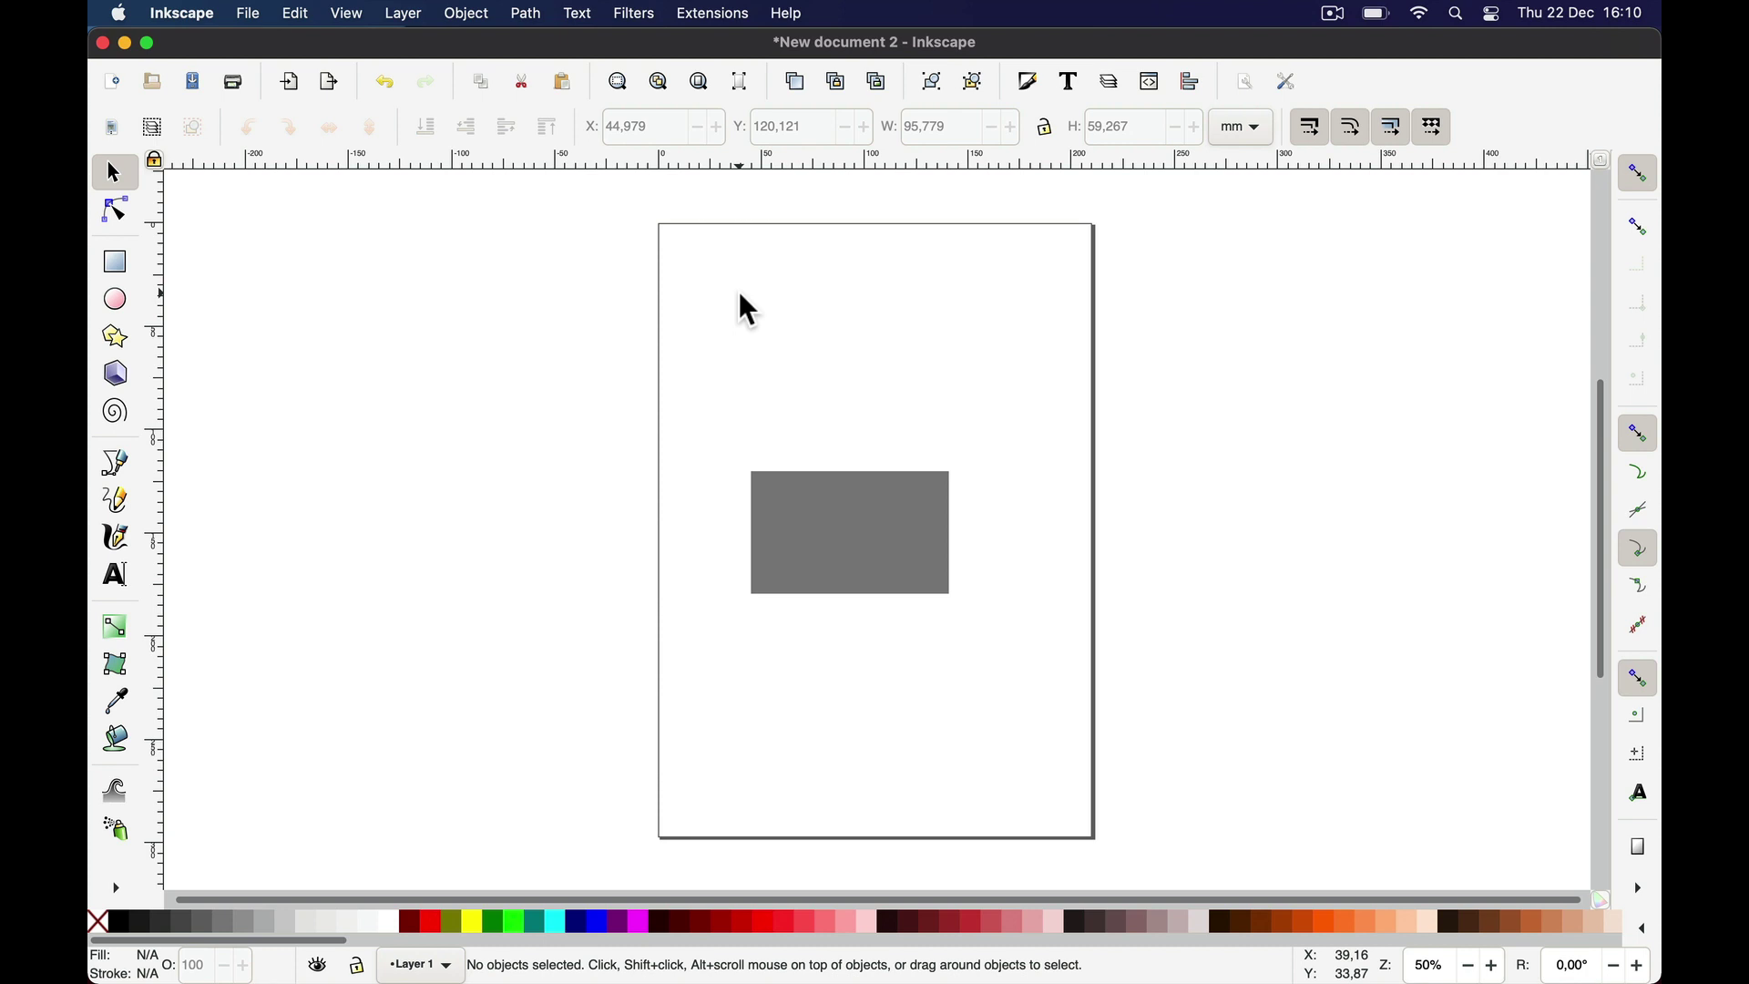
{"action": "left_click", "coordinate": [815, 554]}
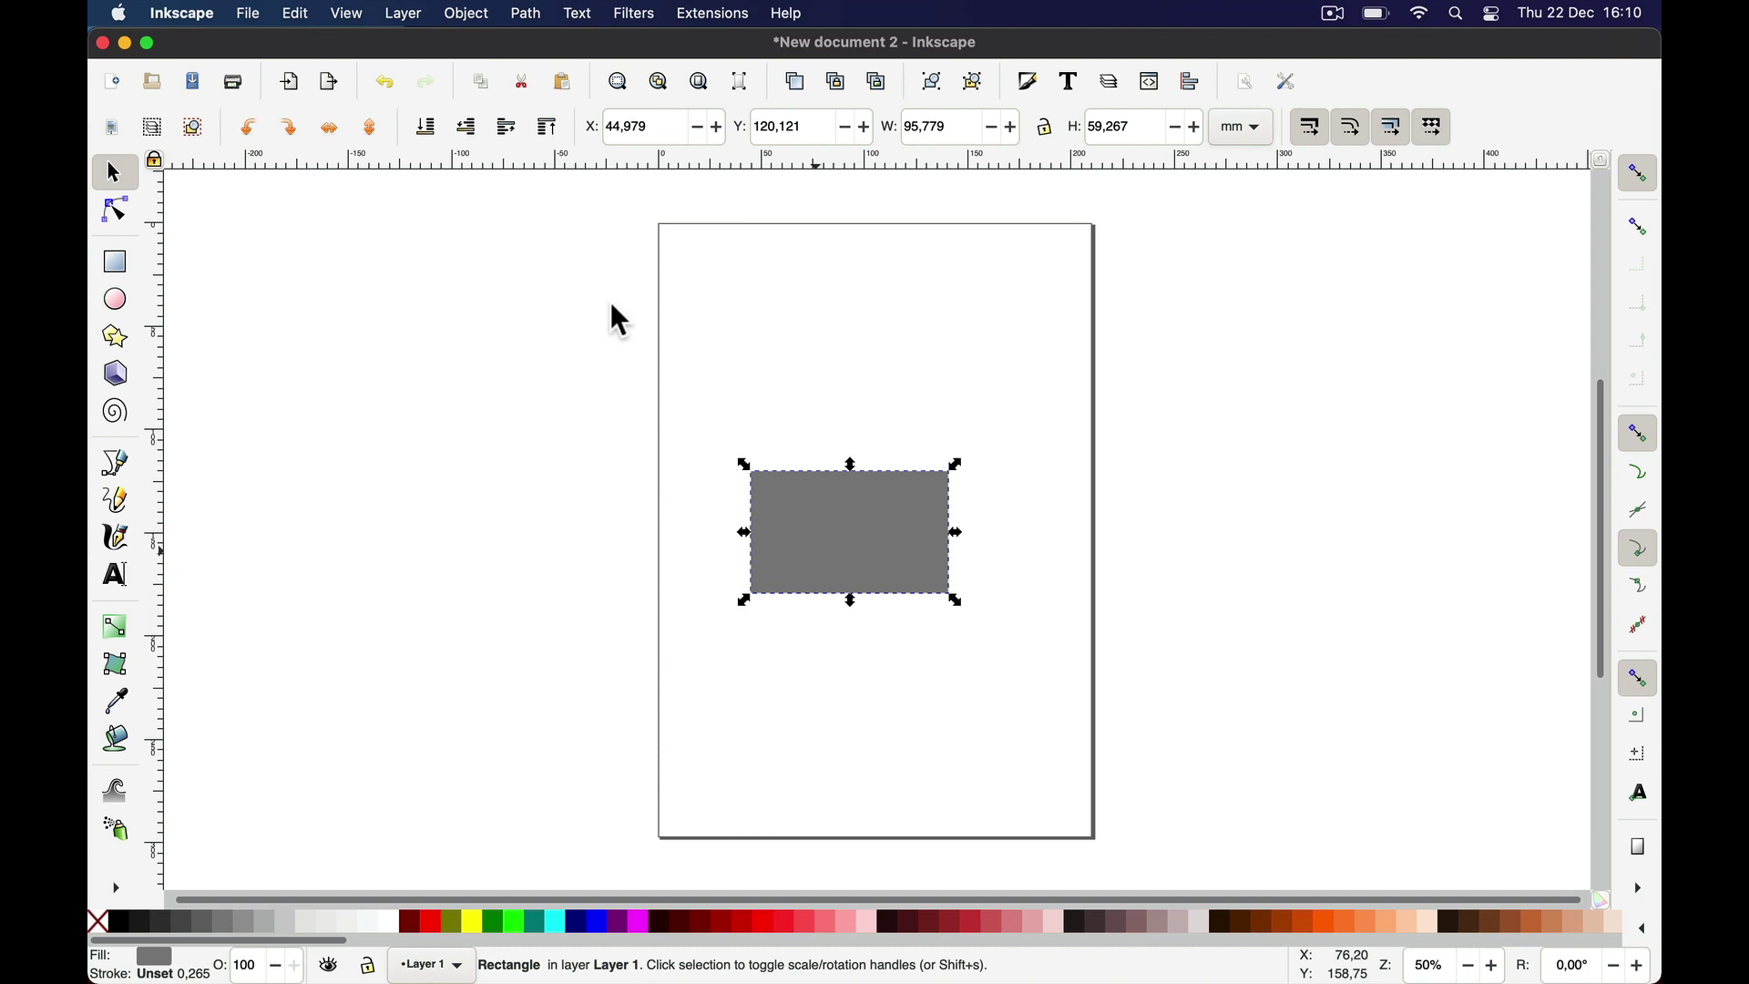
Show the rectangle's rect1022 node in the XML Editor and start a new attribute on it.
{"action": "left_click", "coordinate": [302, 20]}
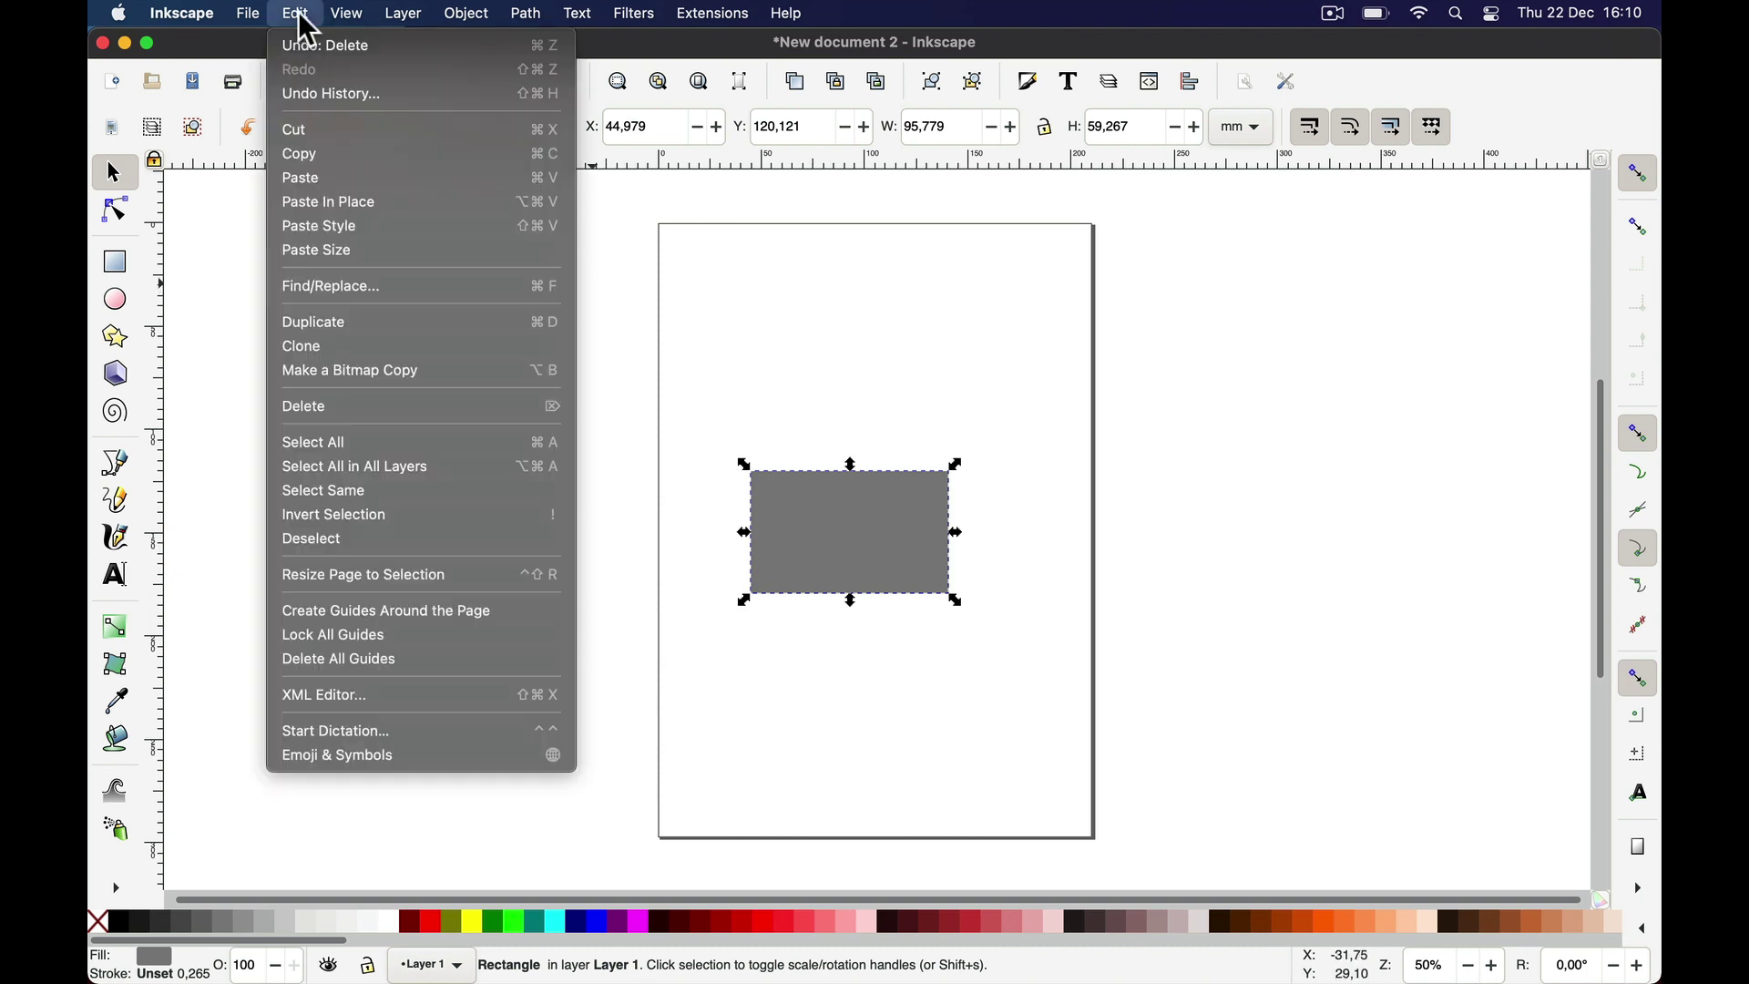
{"action": "left_click", "coordinate": [324, 697]}
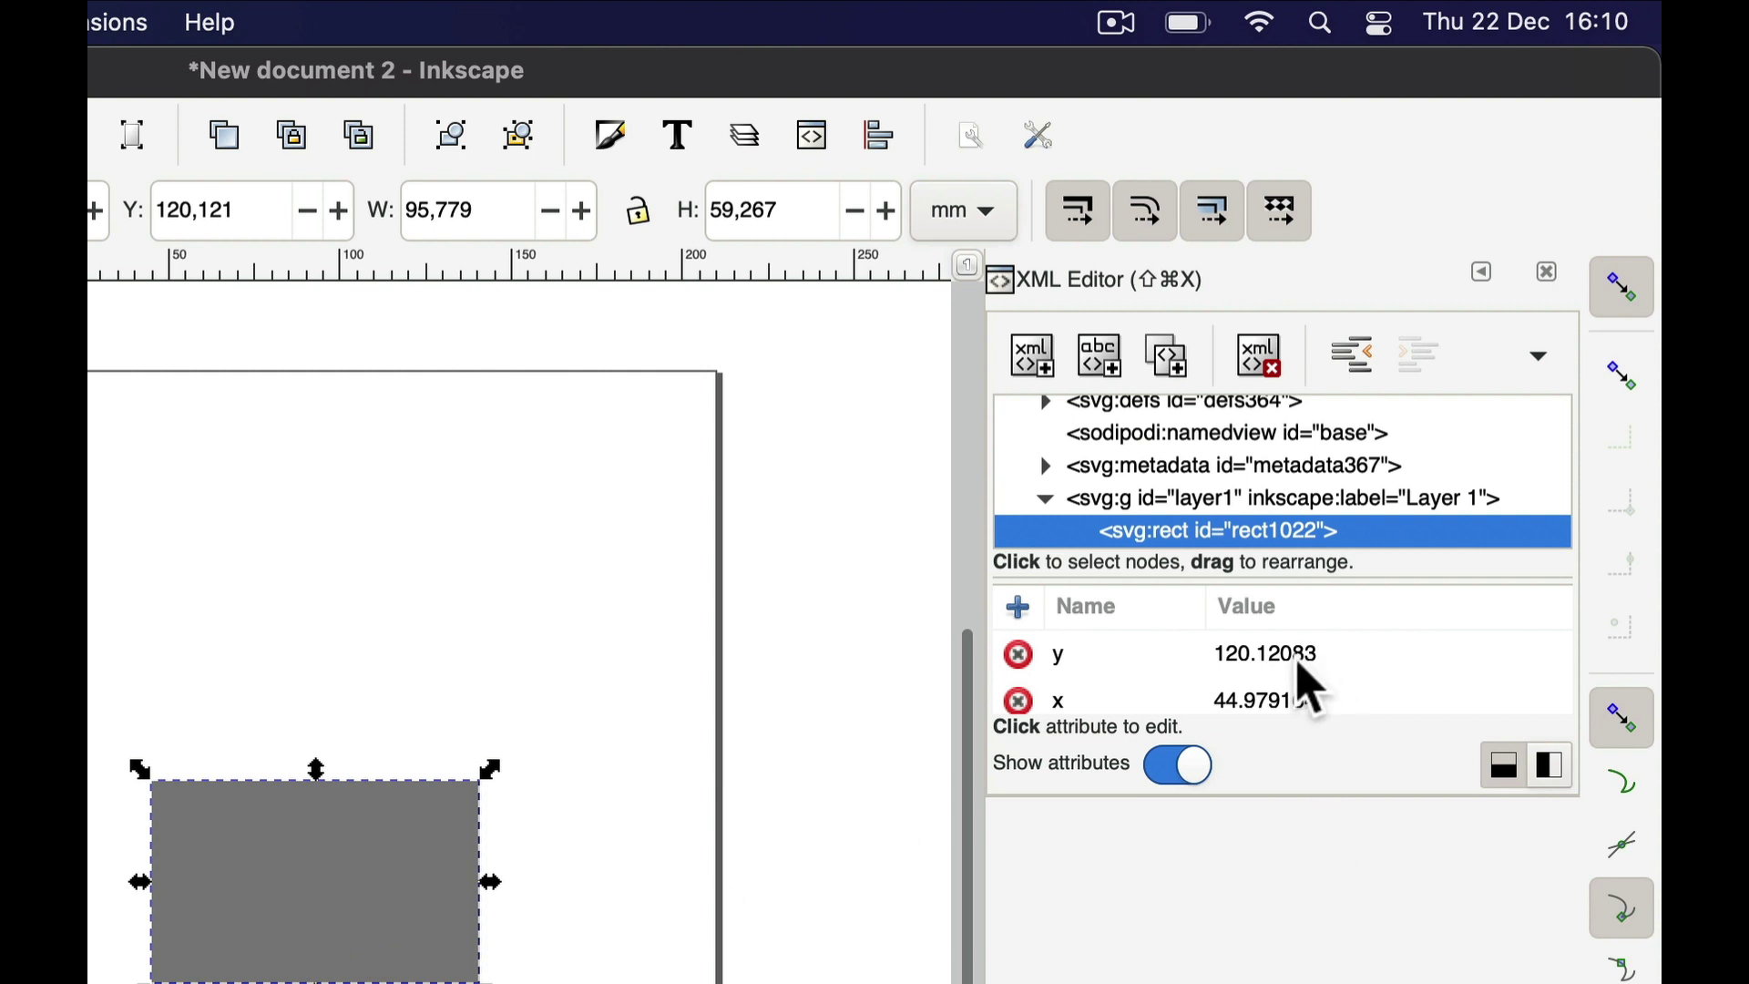
{"action": "scroll", "coordinate": [1309, 685], "scroll_direction": "down", "scroll_amount": 3}
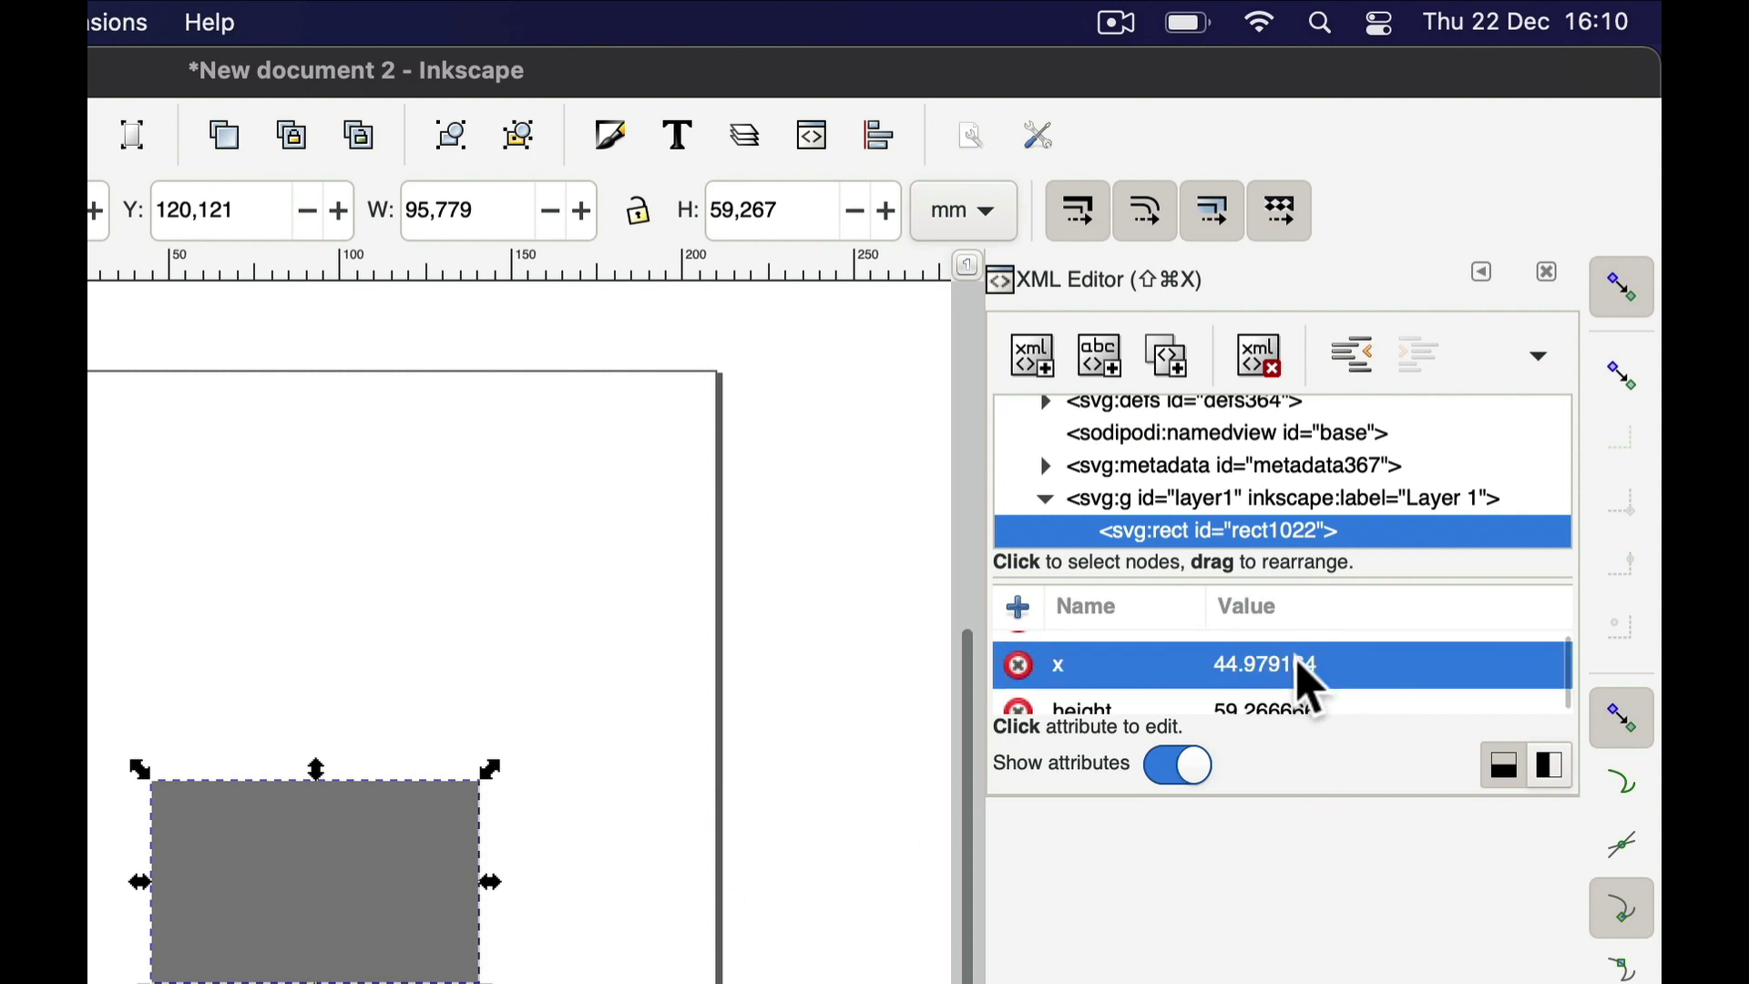
{"action": "scroll", "coordinate": [1310, 685], "scroll_direction": "up", "scroll_amount": 1}
{"action": "scroll", "coordinate": [1309, 685], "scroll_direction": "up", "scroll_amount": 1}
{"action": "scroll", "coordinate": [1309, 685], "scroll_direction": "down", "scroll_amount": 3}
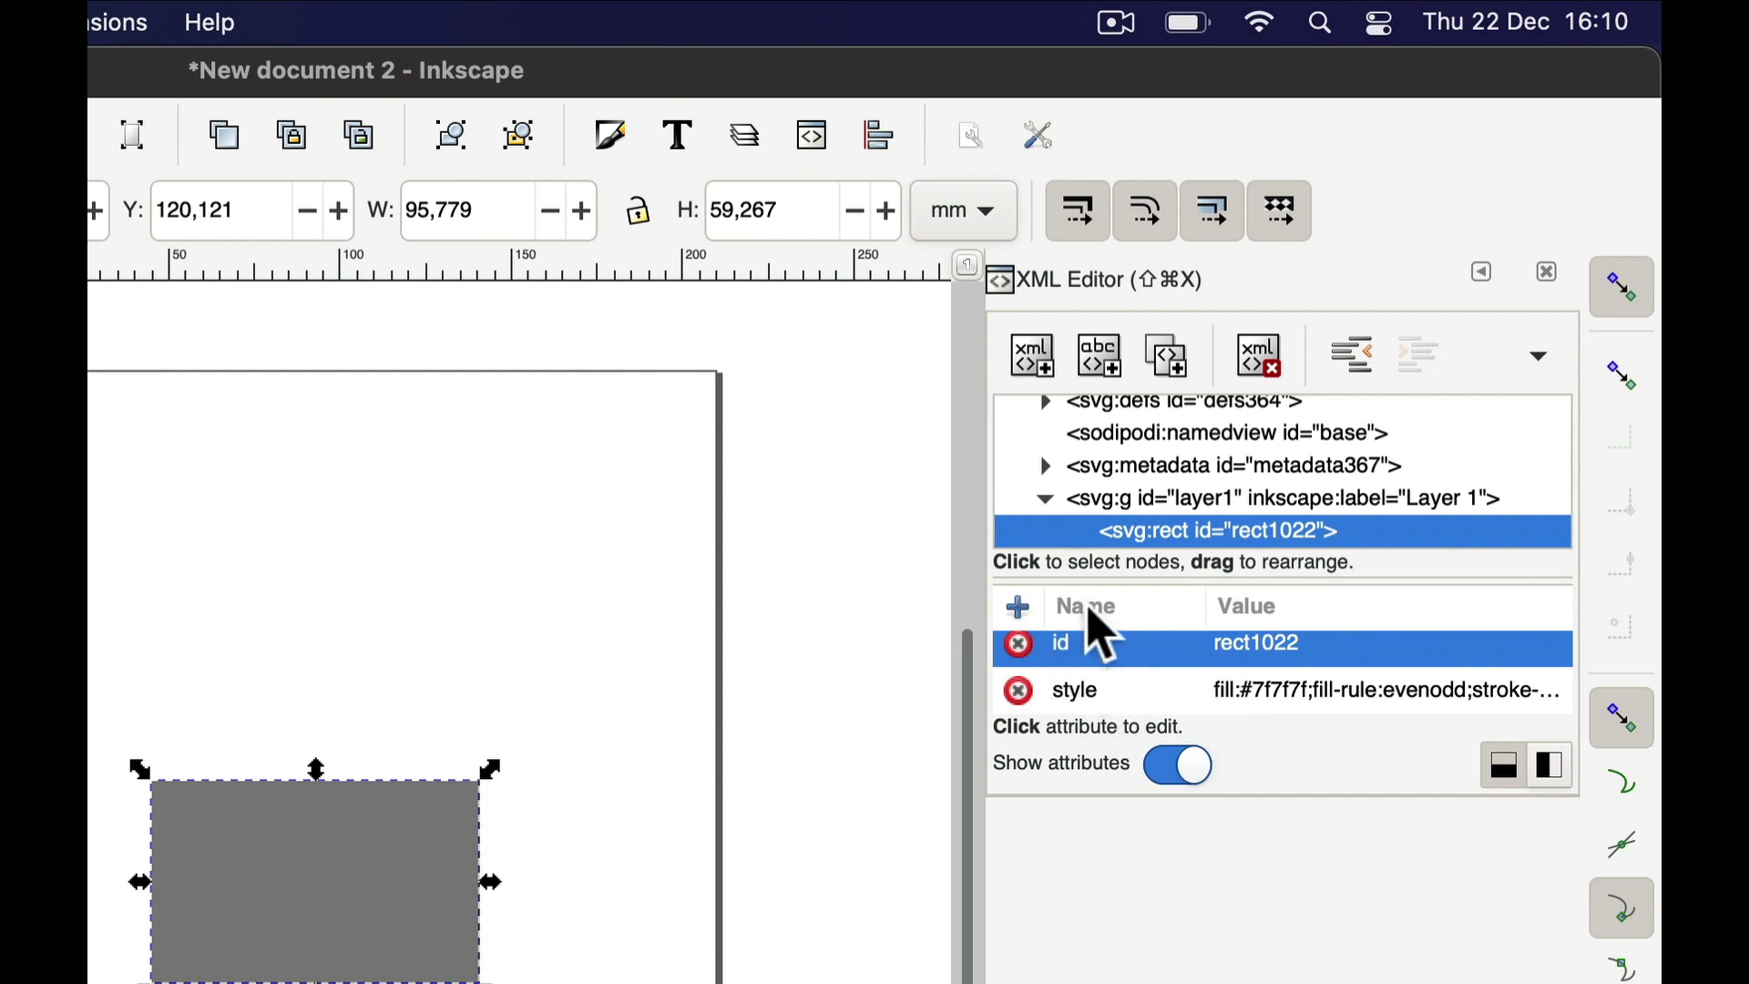
{"action": "left_click", "coordinate": [1020, 609]}
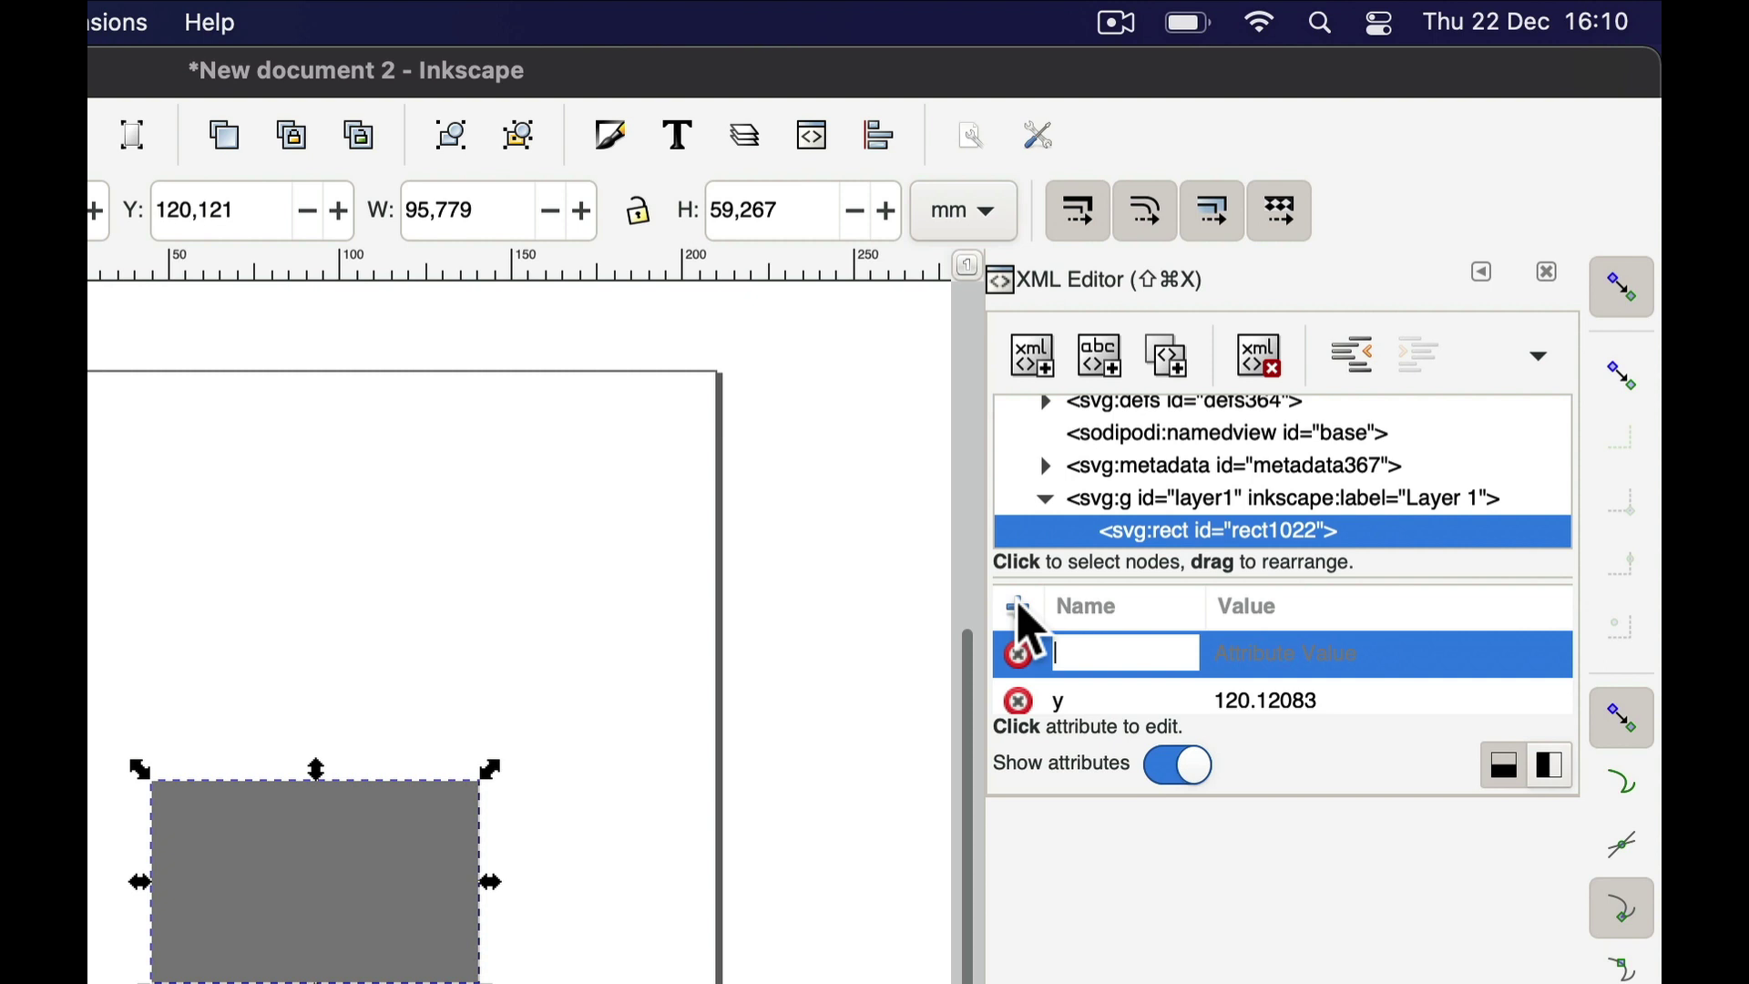
Add the attribute shaper:cutDepth with value 10mm to rect1022 and close the XML Editor.
{"action": "type", "text": "shaper:cutDep"}
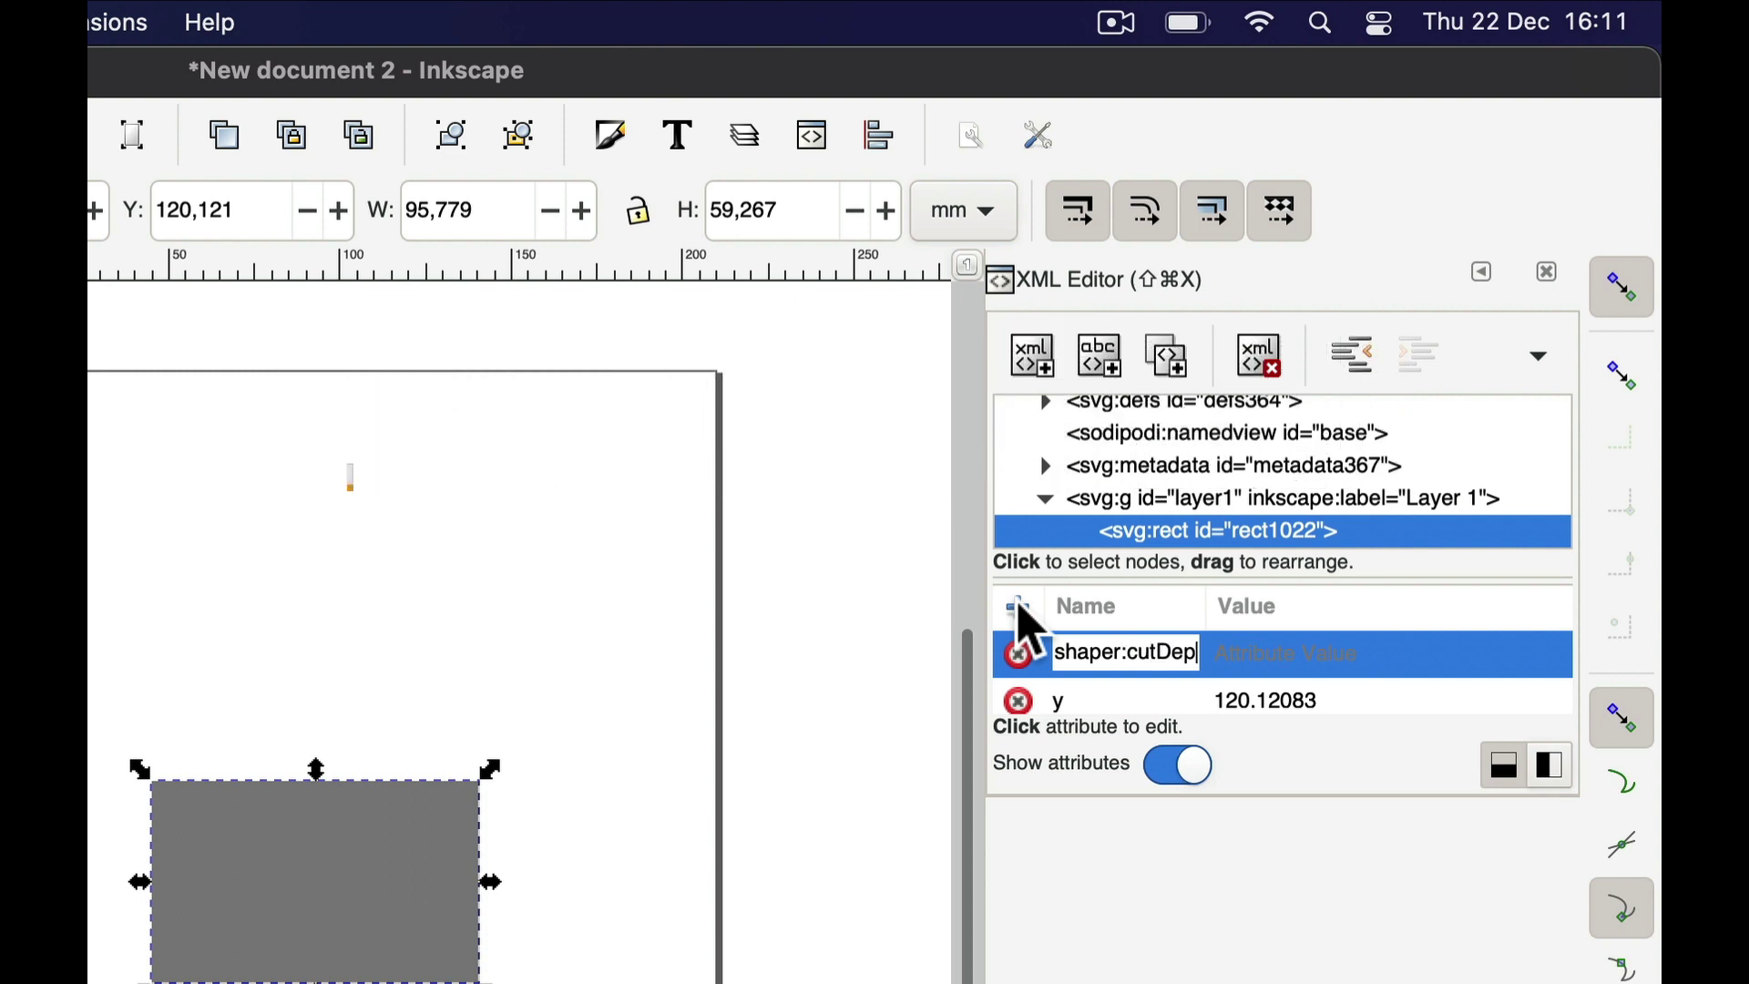
{"action": "type", "text": "th"}
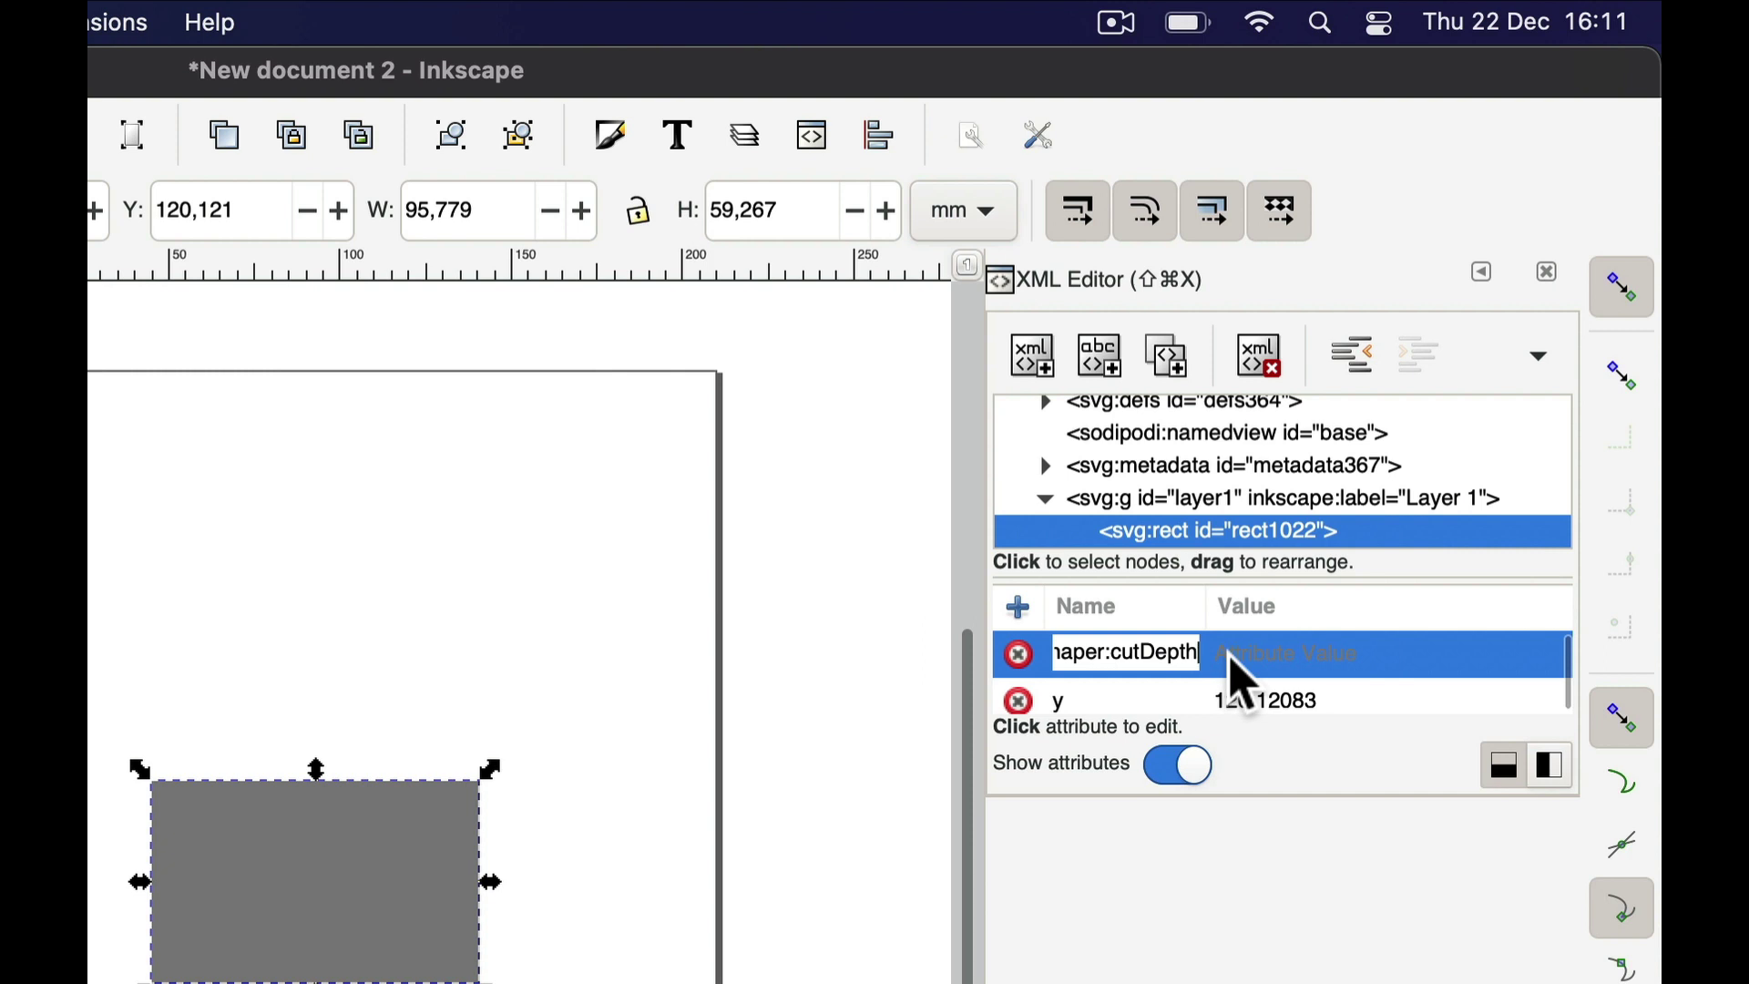
{"action": "key", "text": "Return"}
{"action": "left_click", "coordinate": [1286, 658]}
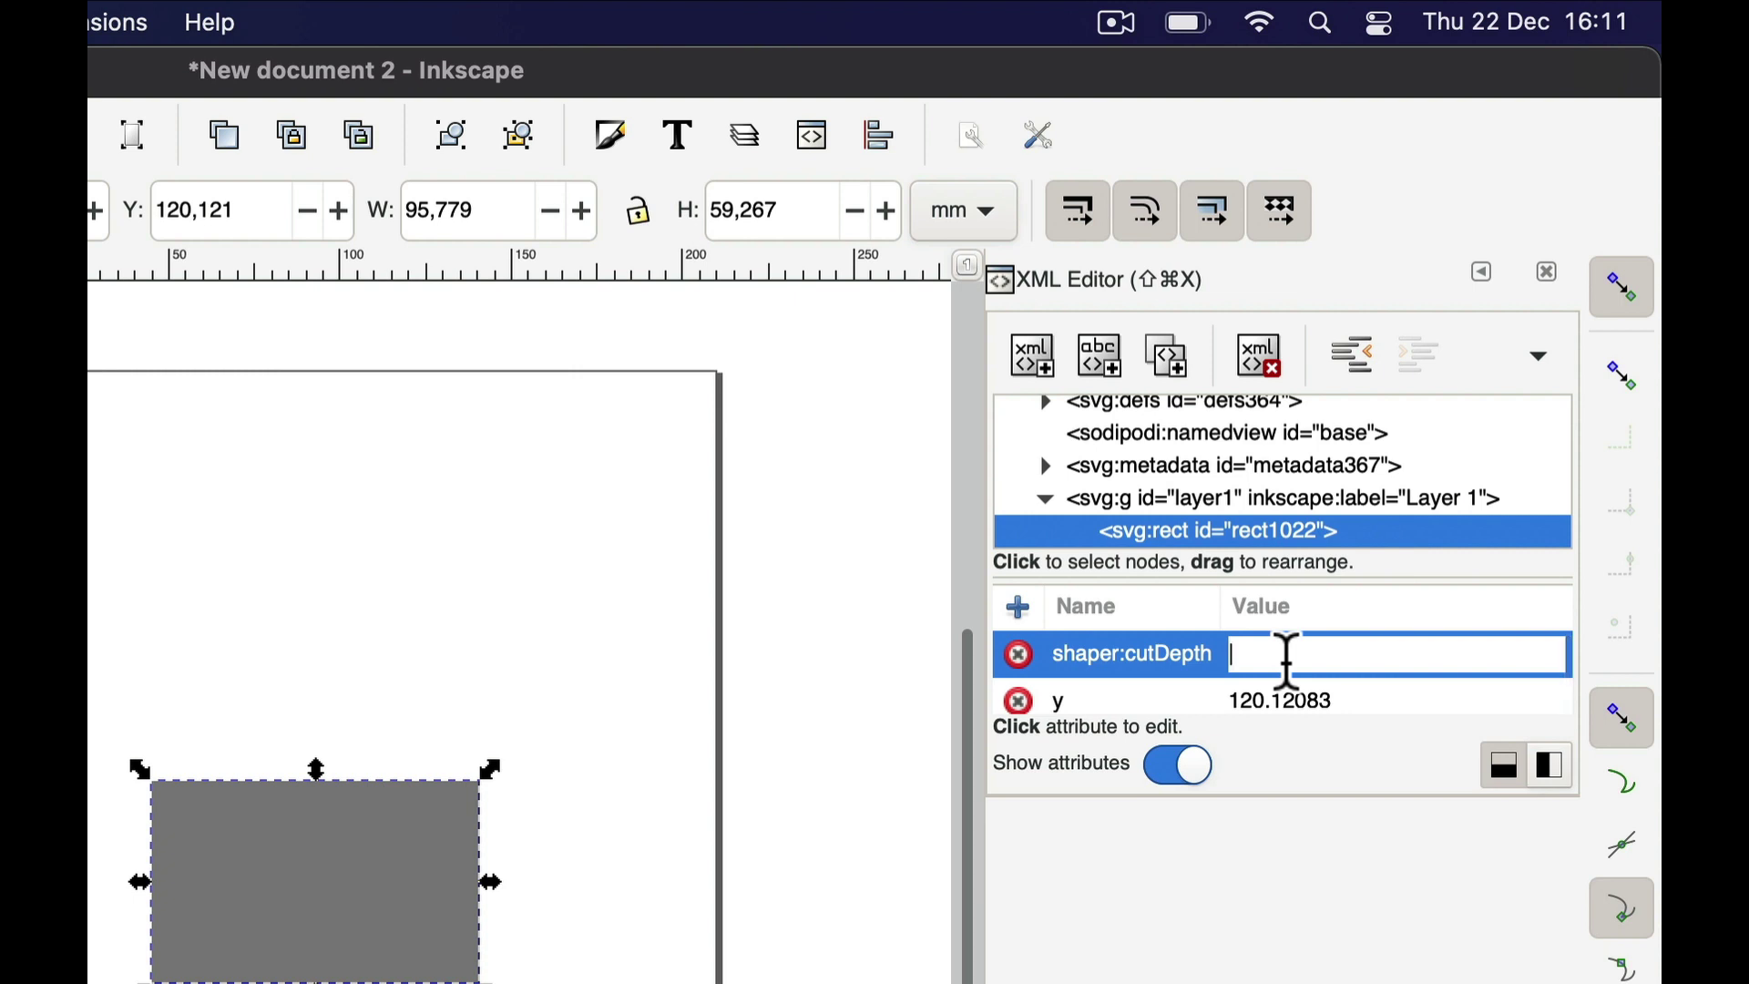
{"action": "type", "text": "10mm"}
{"action": "key", "text": "Left"}
{"action": "type", "text": "."}
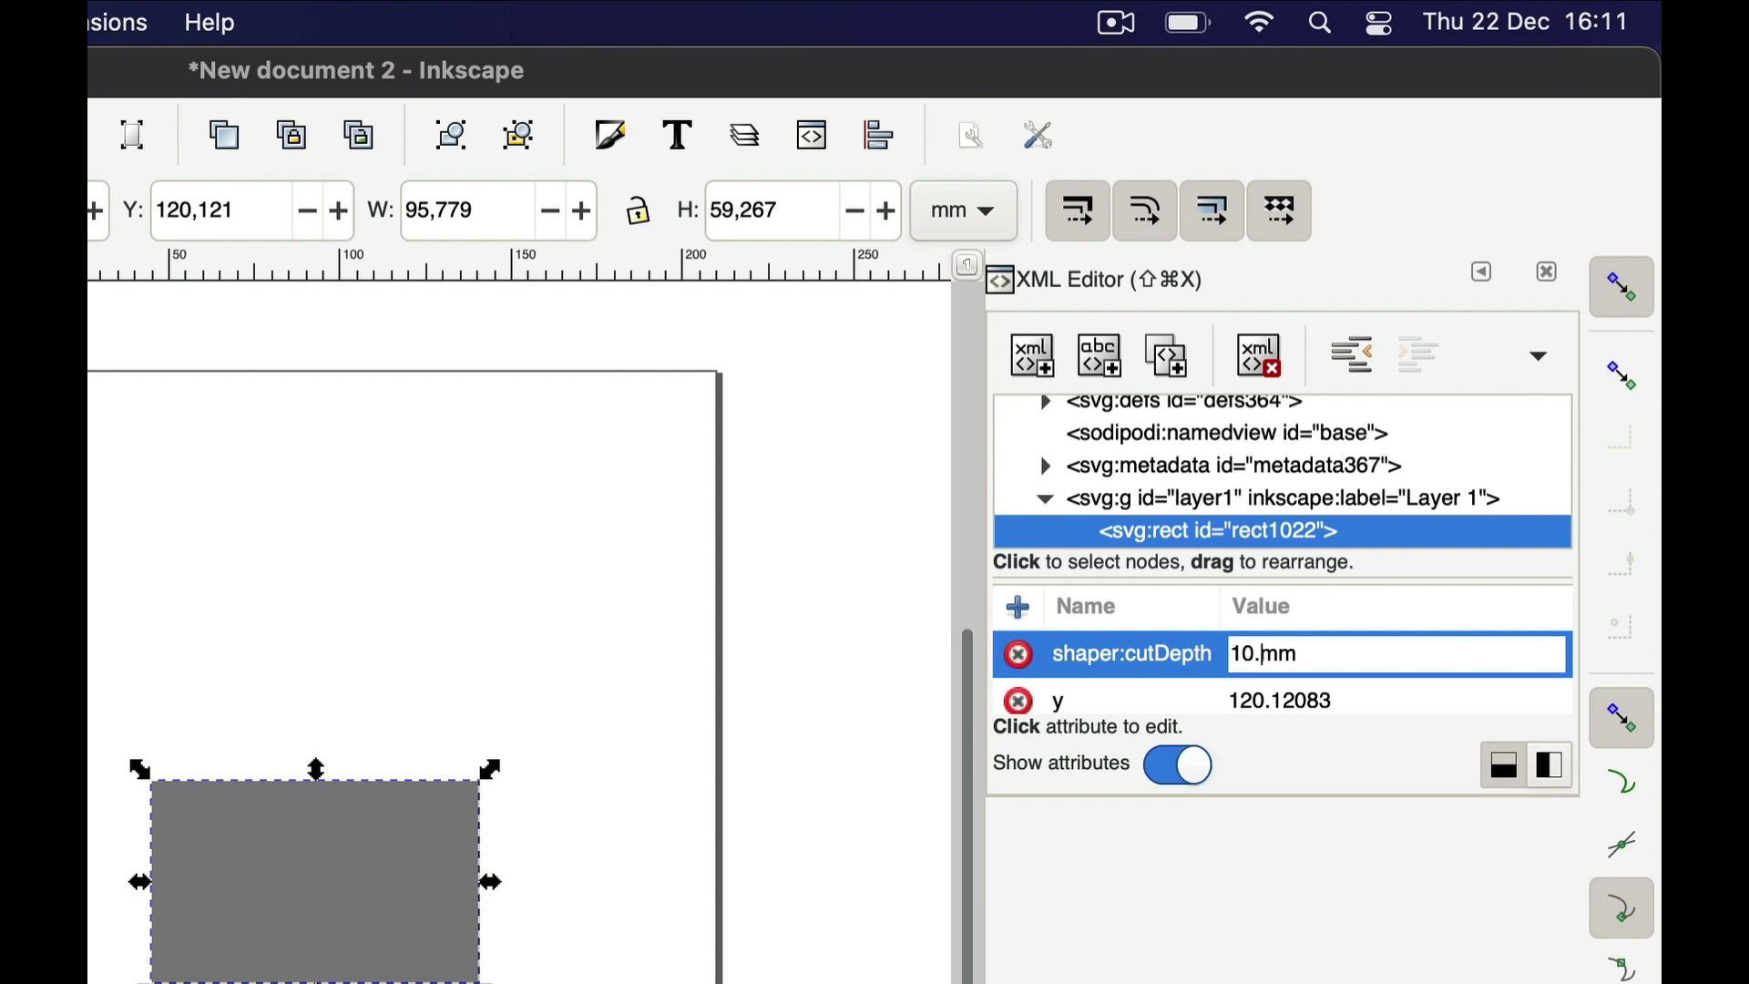
{"action": "type", "text": "5"}
{"action": "key", "text": "BackSpace"}
{"action": "key", "text": "BackSpace"}
{"action": "left_click", "coordinate": [1273, 952]}
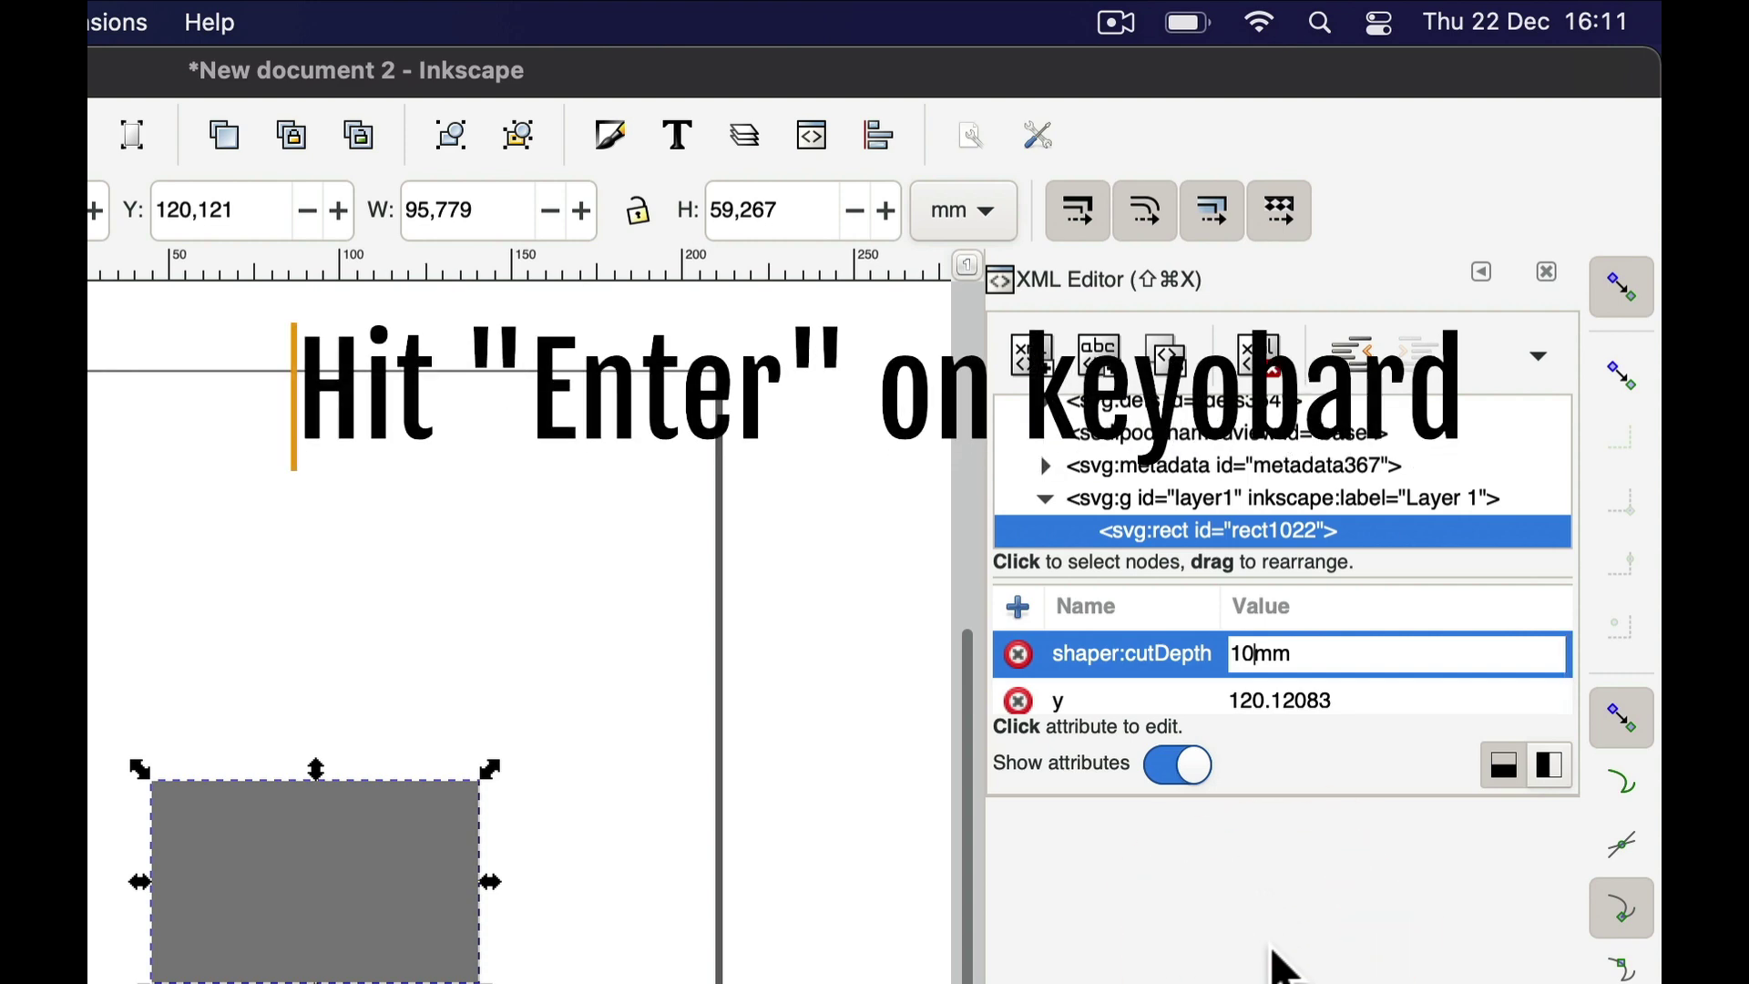
{"action": "key", "text": "Return"}
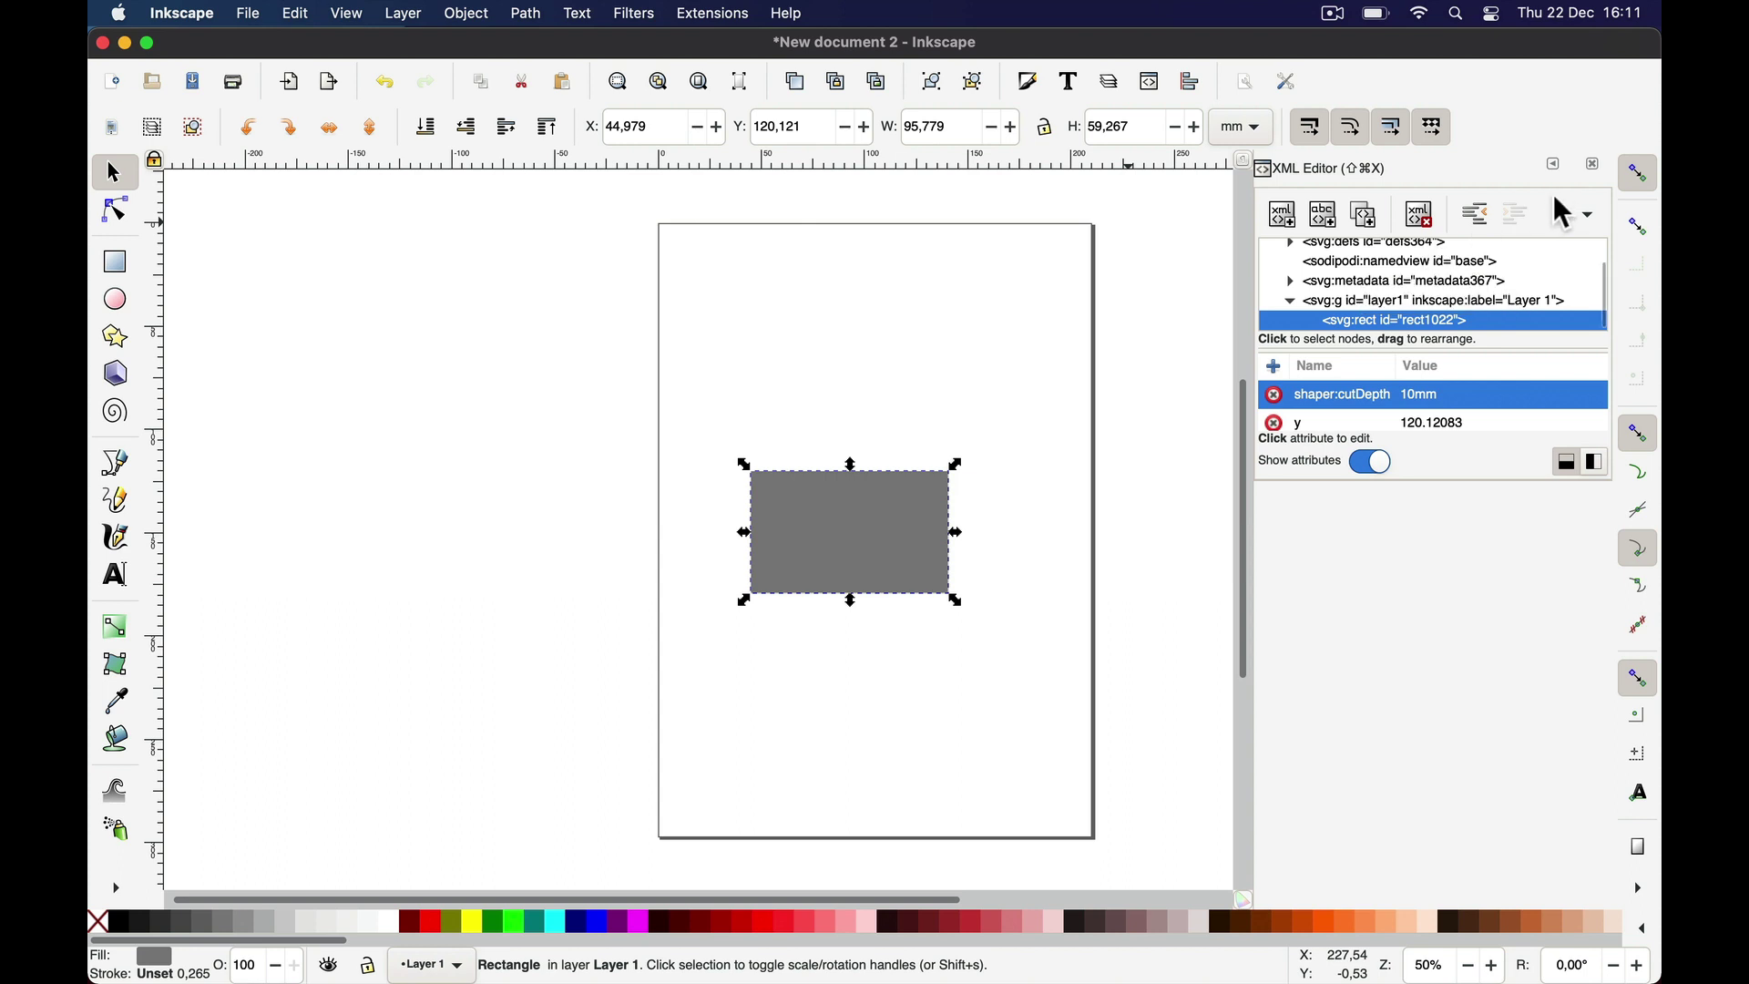
{"action": "left_click", "coordinate": [1595, 173]}
Save the drawing to the Desktop as cut-depth.svg, granting Desktop folder access.
{"action": "left_click", "coordinate": [248, 14]}
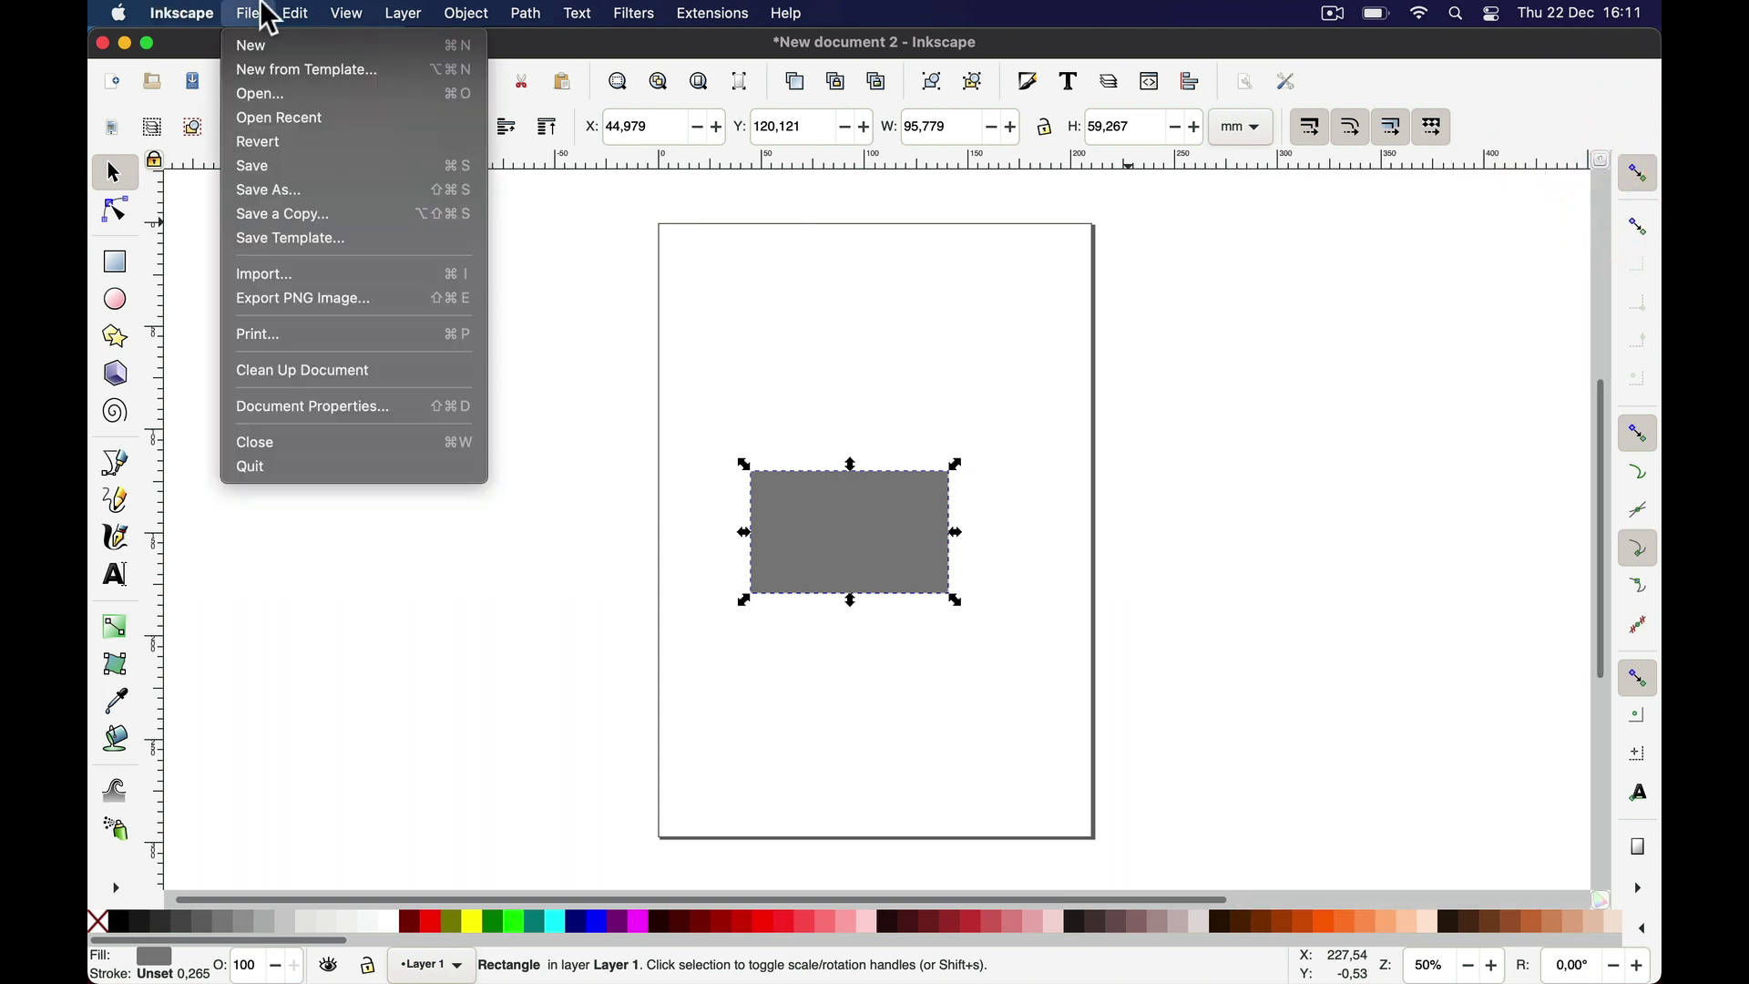
{"action": "left_click", "coordinate": [277, 189]}
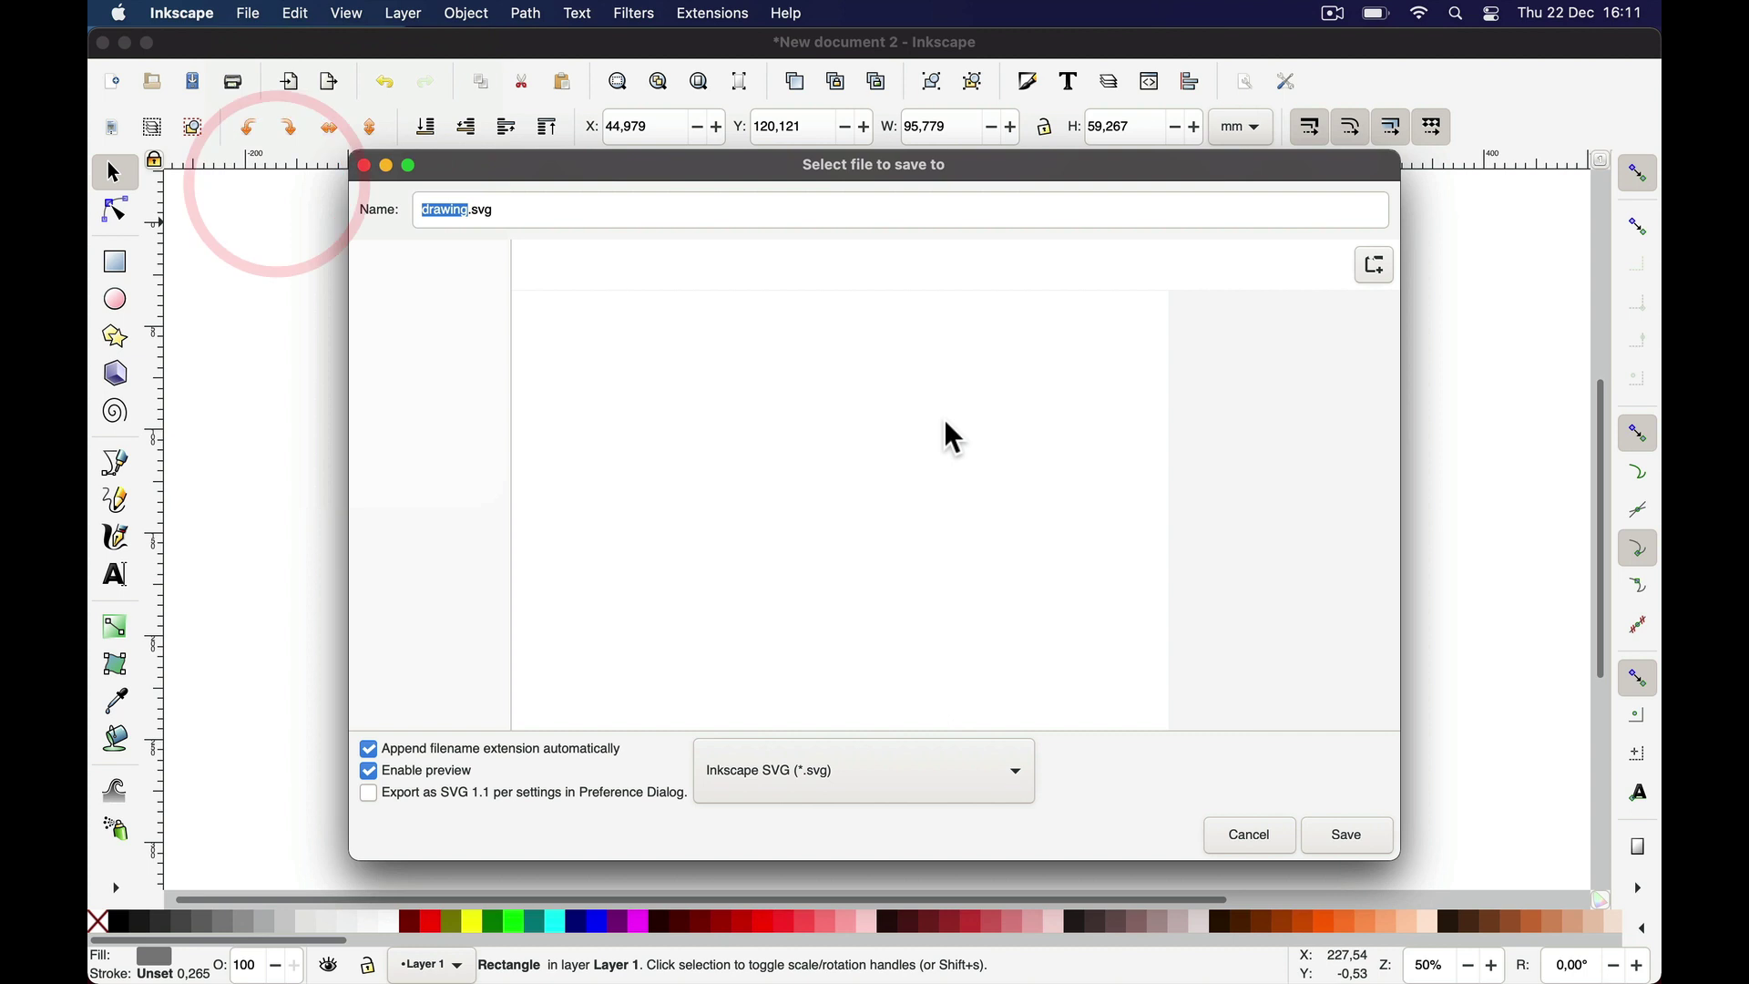
{"action": "left_click", "coordinate": [428, 307]}
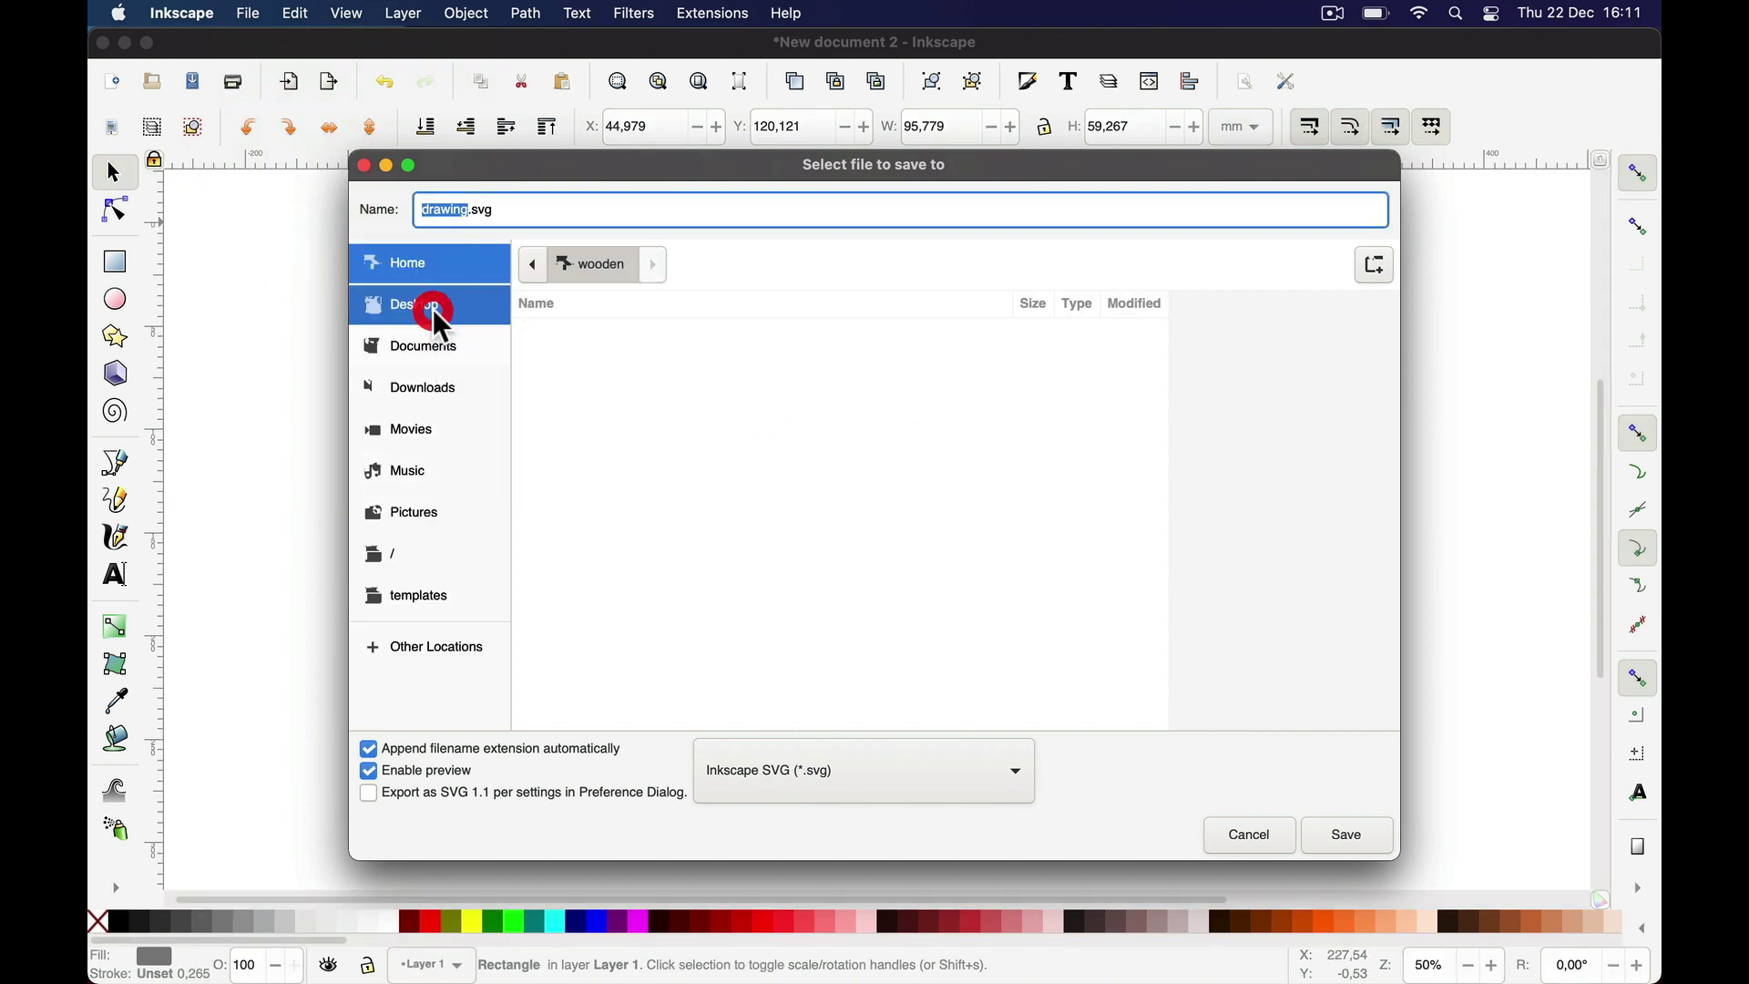
{"action": "left_click", "coordinate": [970, 405]}
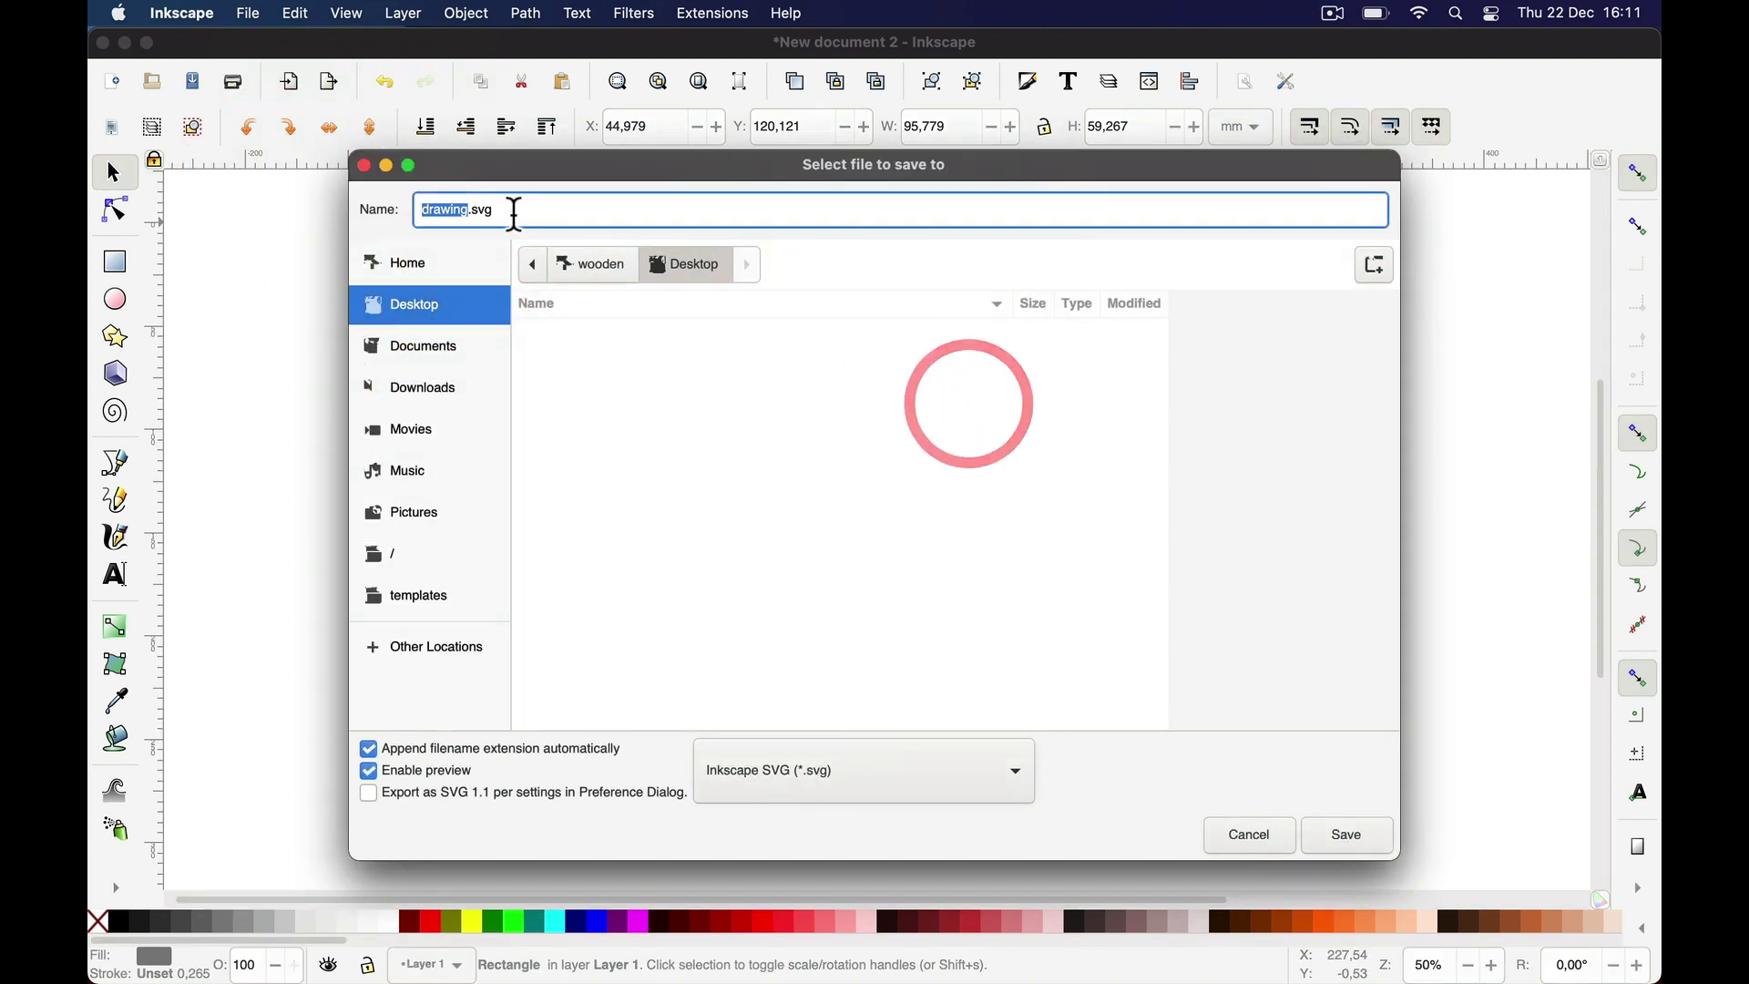
{"action": "double_click", "coordinate": [441, 210]}
{"action": "type", "text": "cut-depth"}
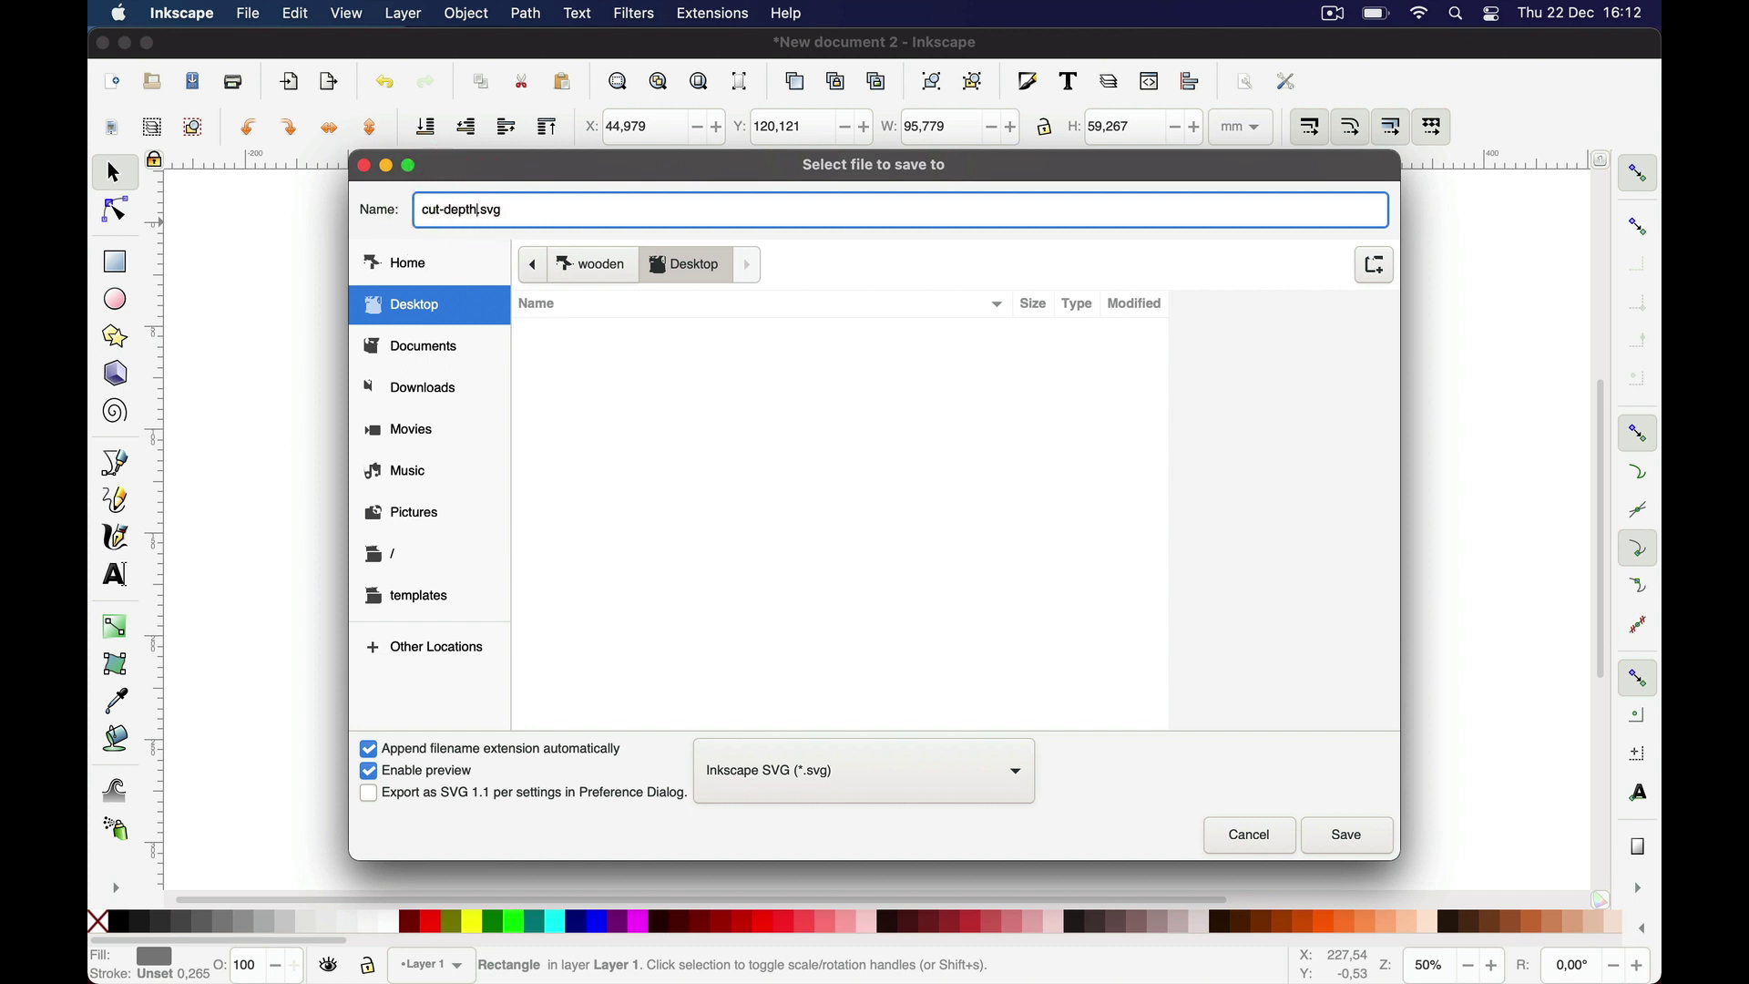
{"action": "key", "text": "Return"}
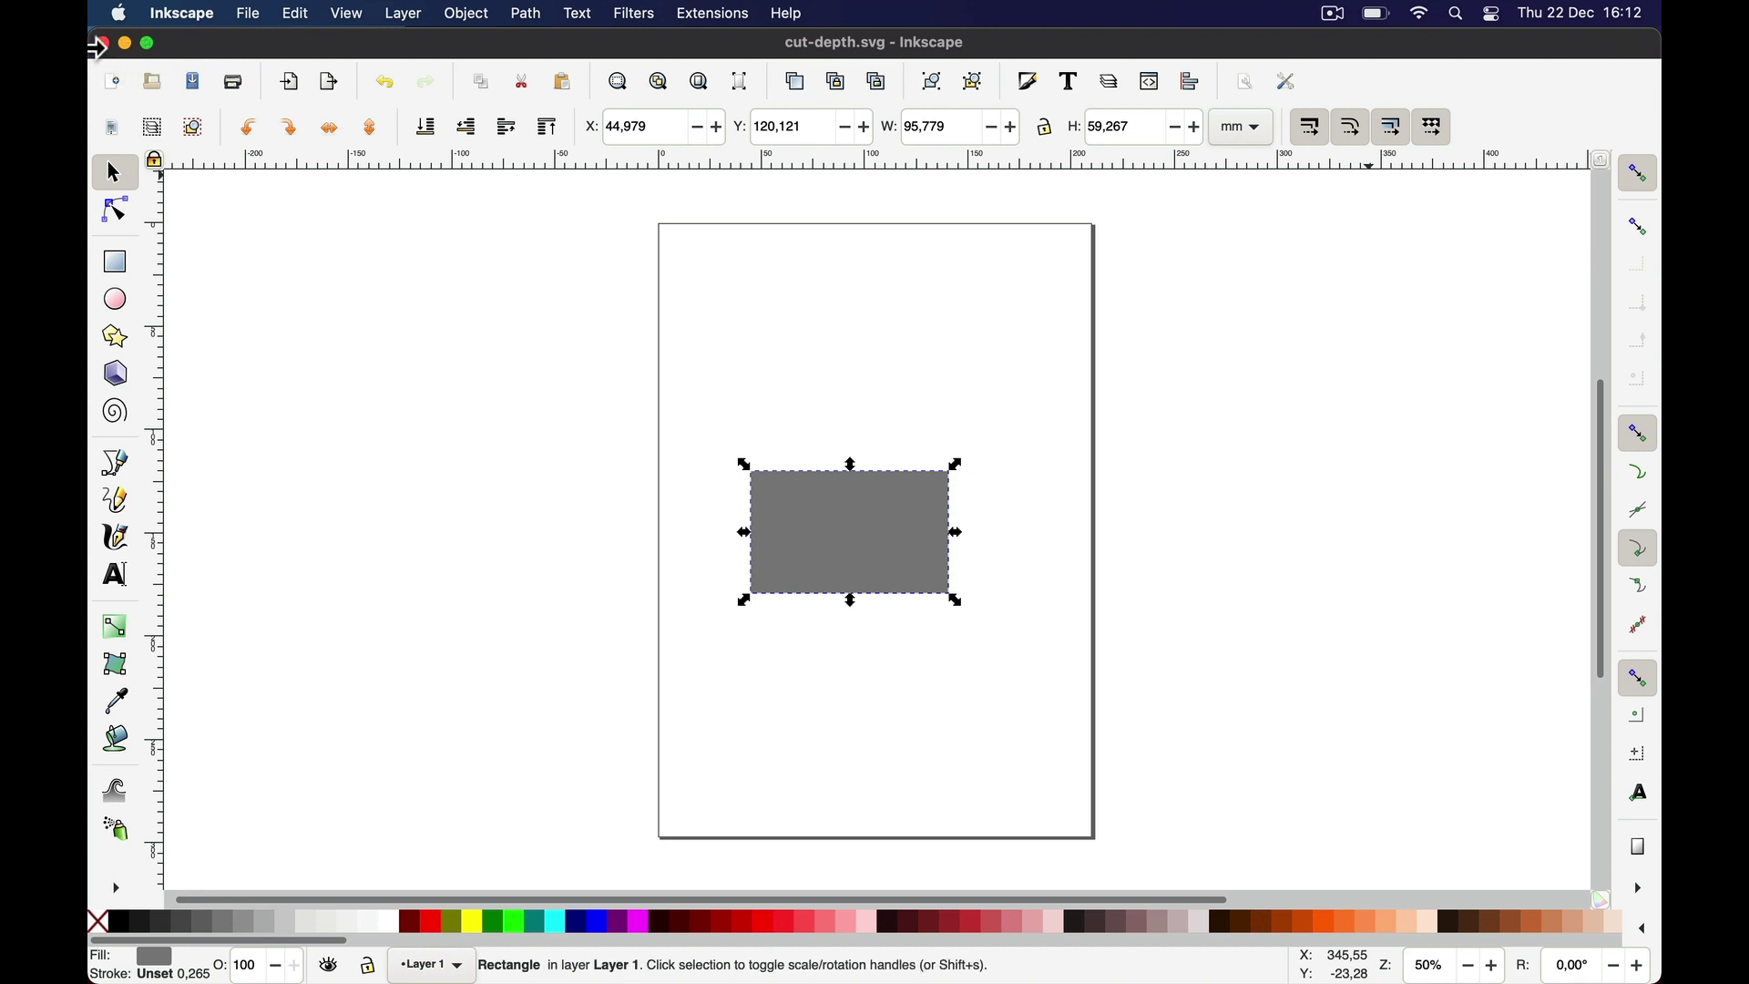
Switch to Finder, hiding Inkscape and closing the Downloads window.
{"action": "key", "text": "super+Tab"}
{"action": "key", "text": "super+Tab"}
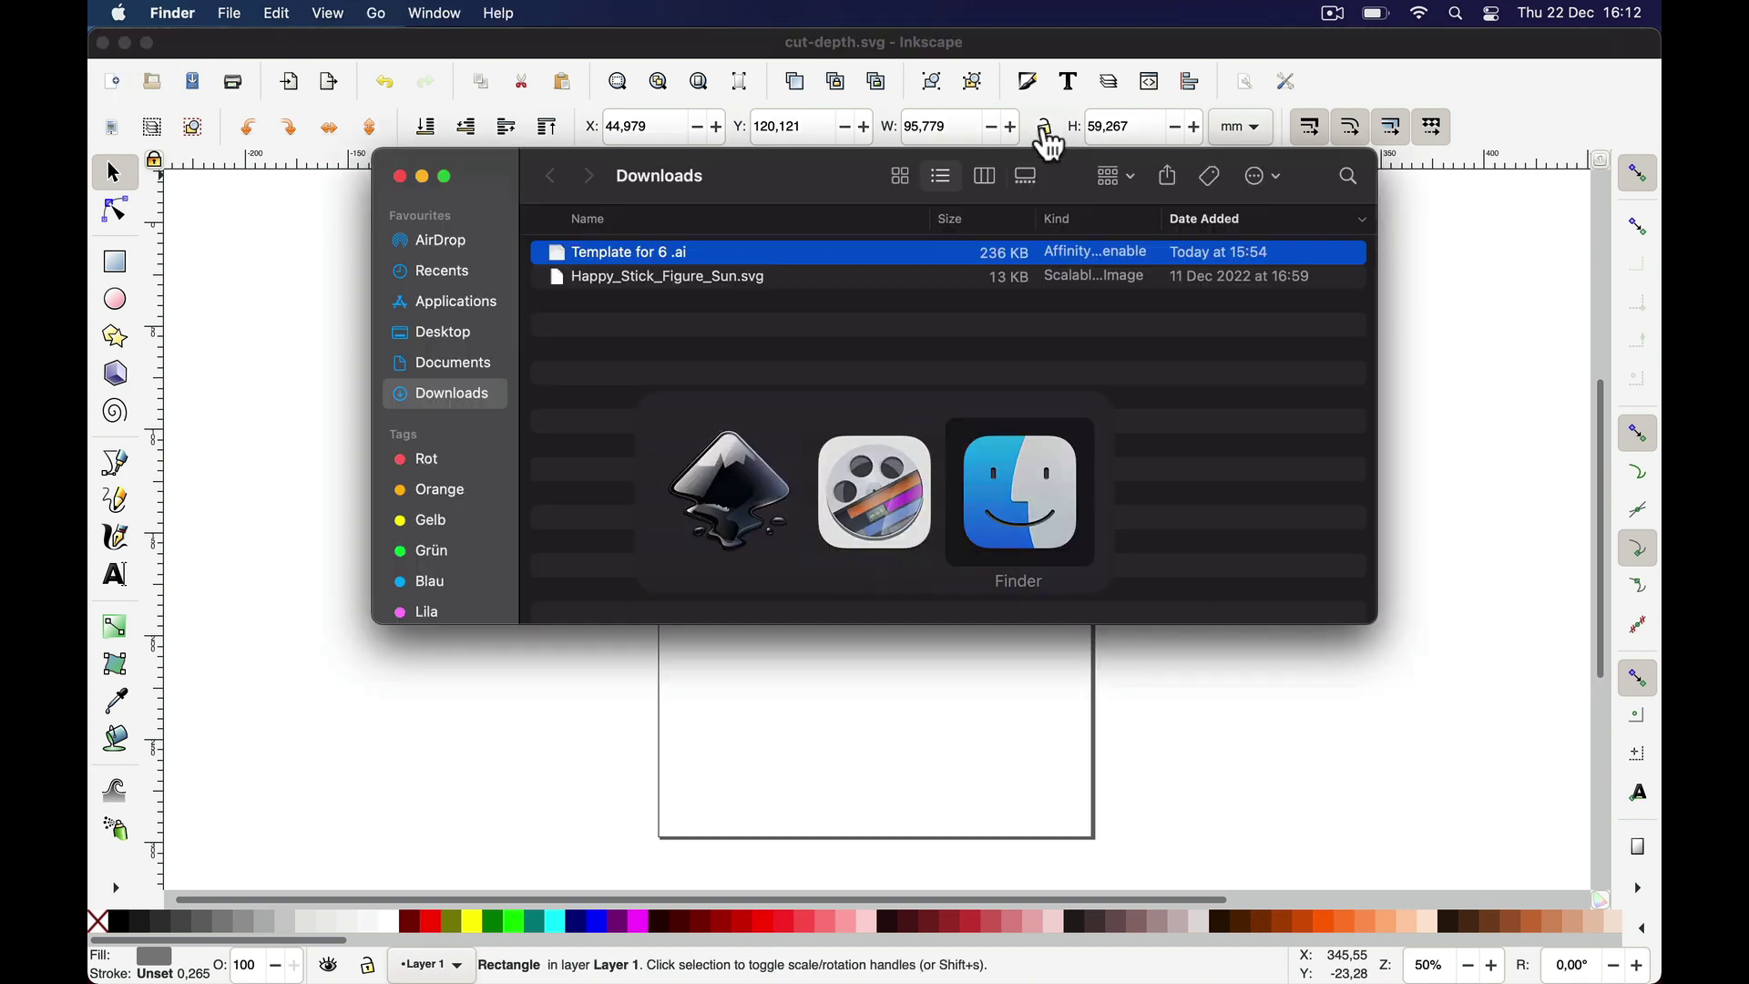
{"action": "key", "text": "super+alt+h"}
{"action": "key", "text": "super+w"}
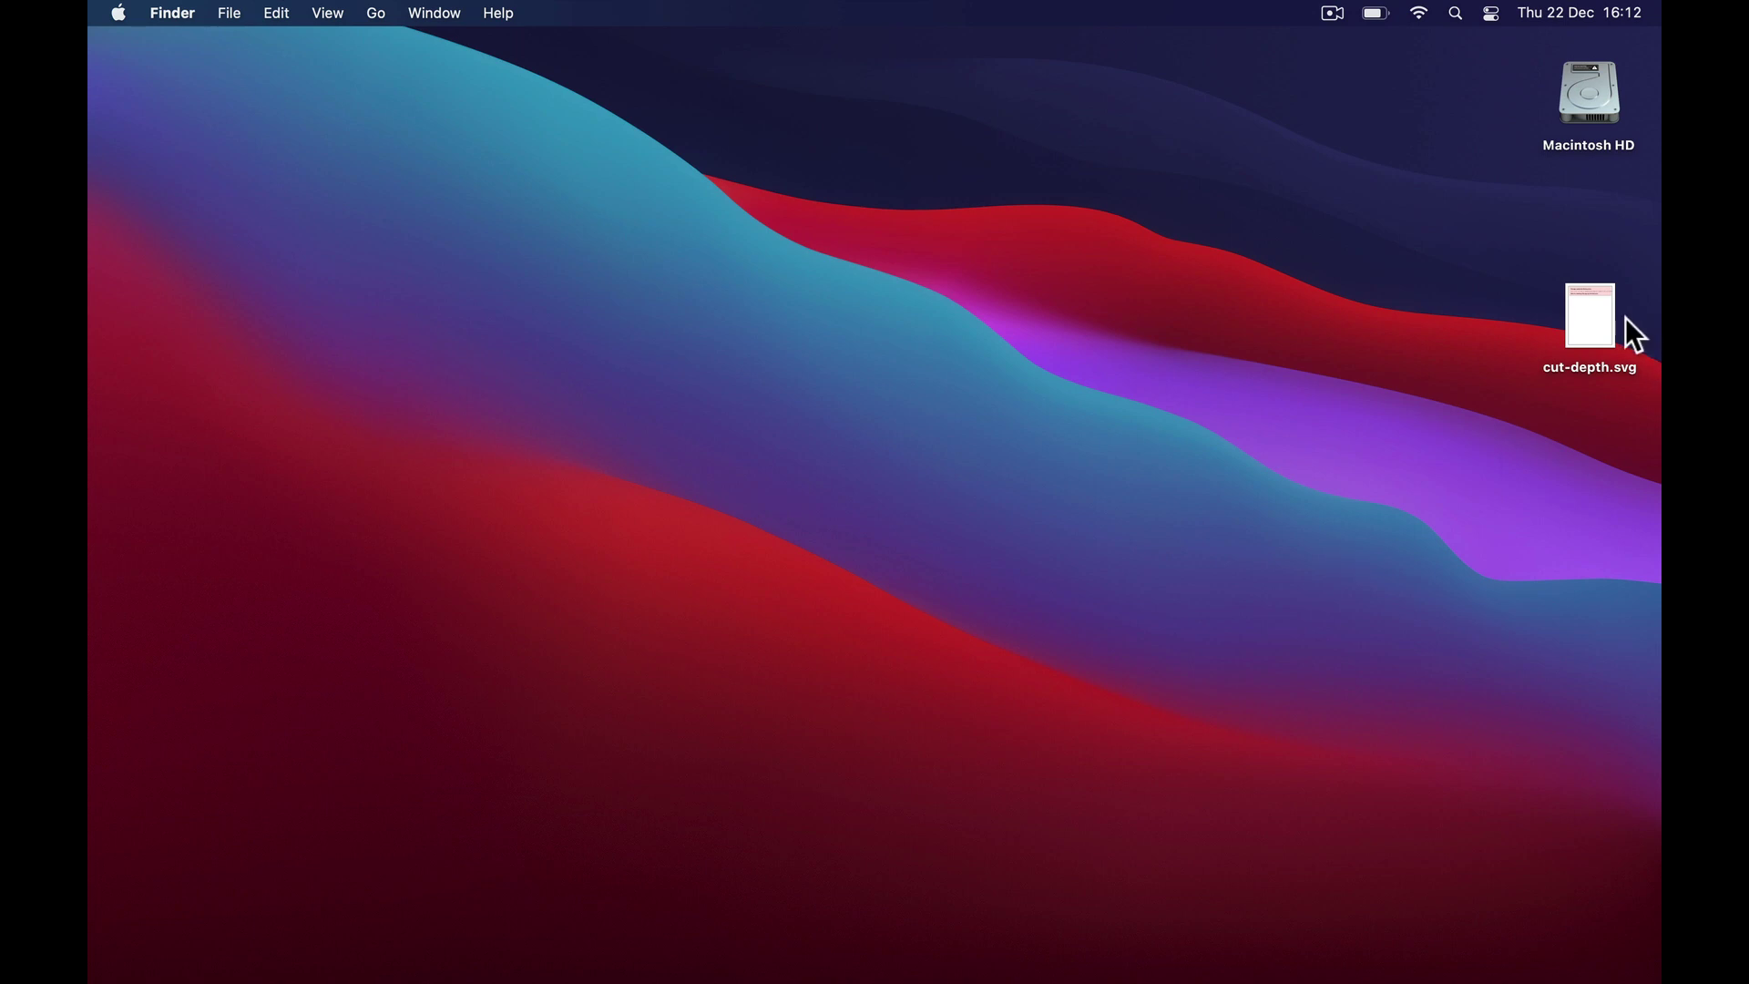
Open cut-depth.svg from the desktop in TextEdit.
{"action": "left_click", "coordinate": [1595, 331]}
{"action": "left_click", "coordinate": [1595, 332]}
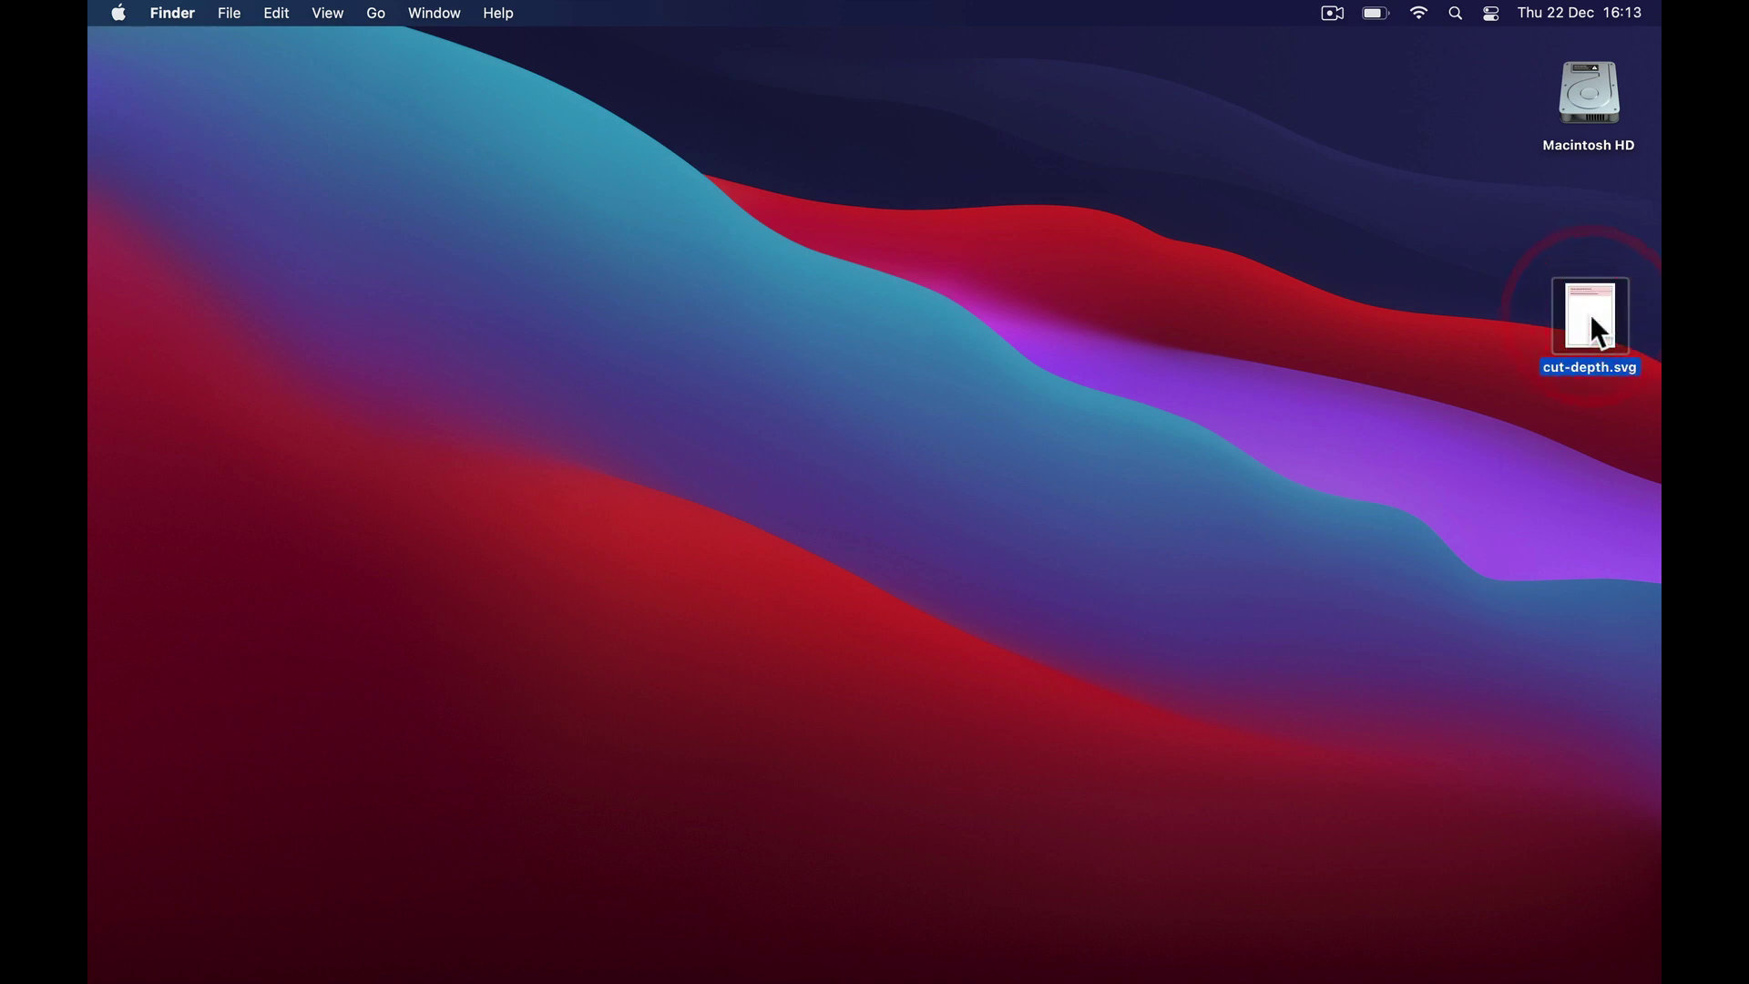
{"action": "right_click", "coordinate": [1595, 331]}
{"action": "mouse_move", "coordinate": [1503, 352]}
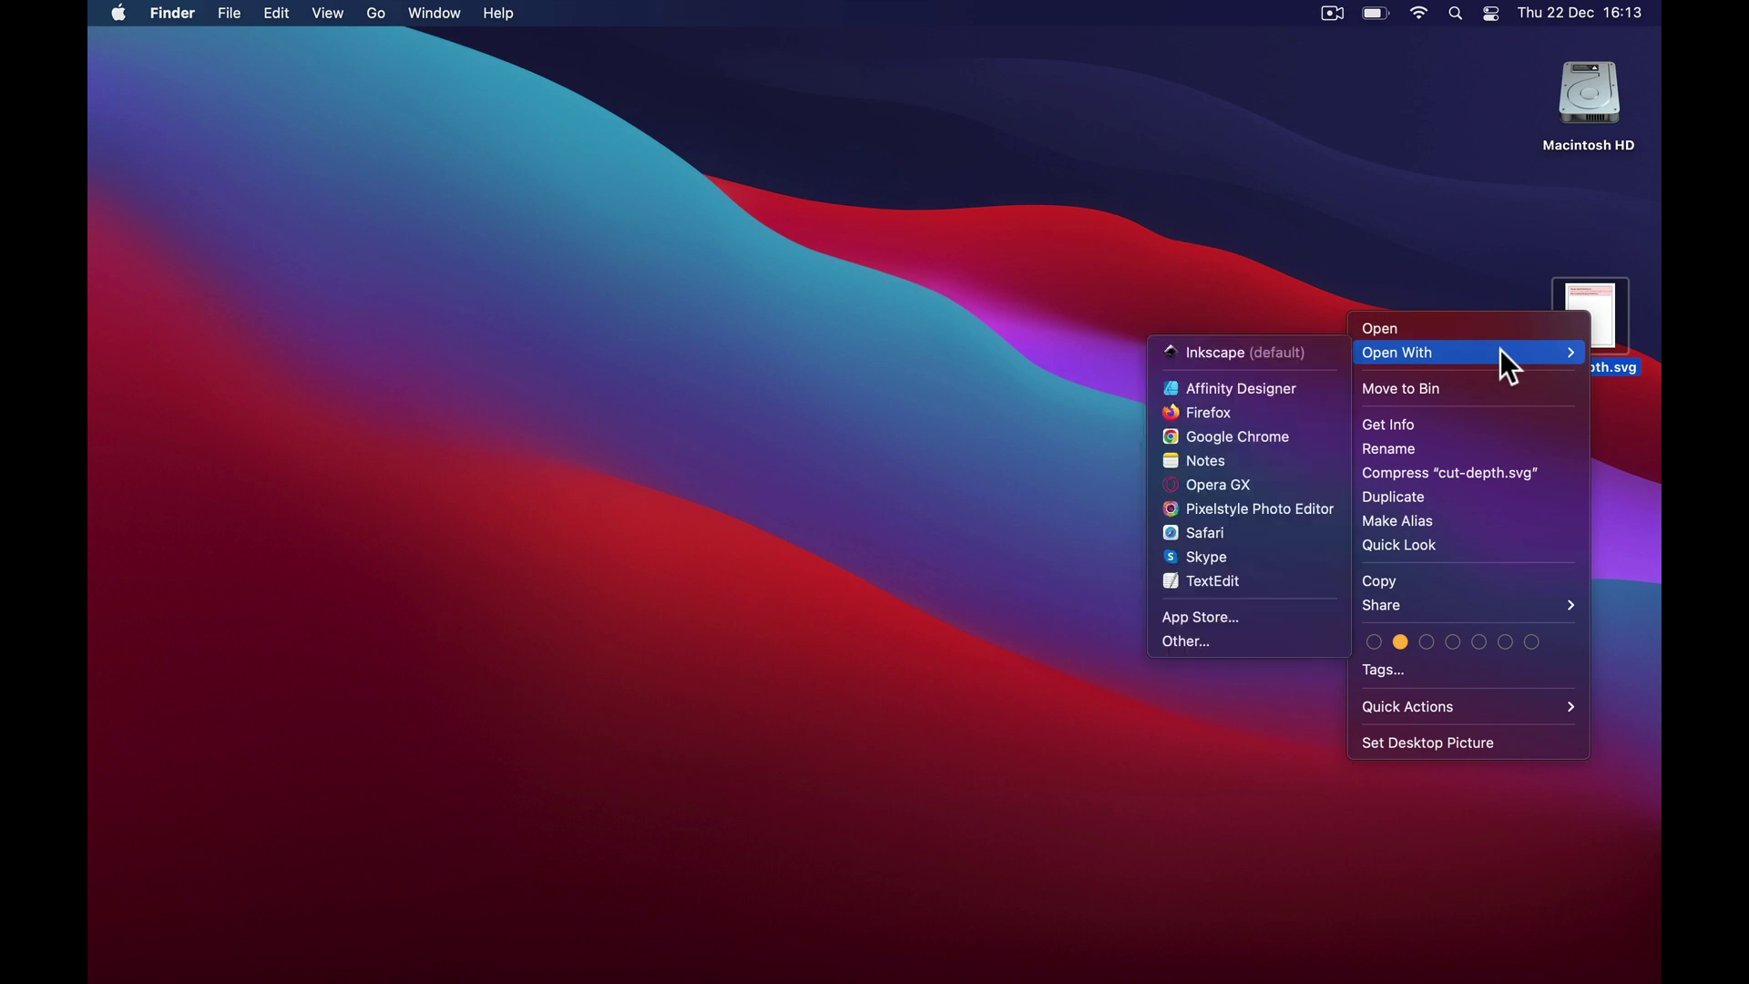
{"action": "left_click", "coordinate": [1260, 580]}
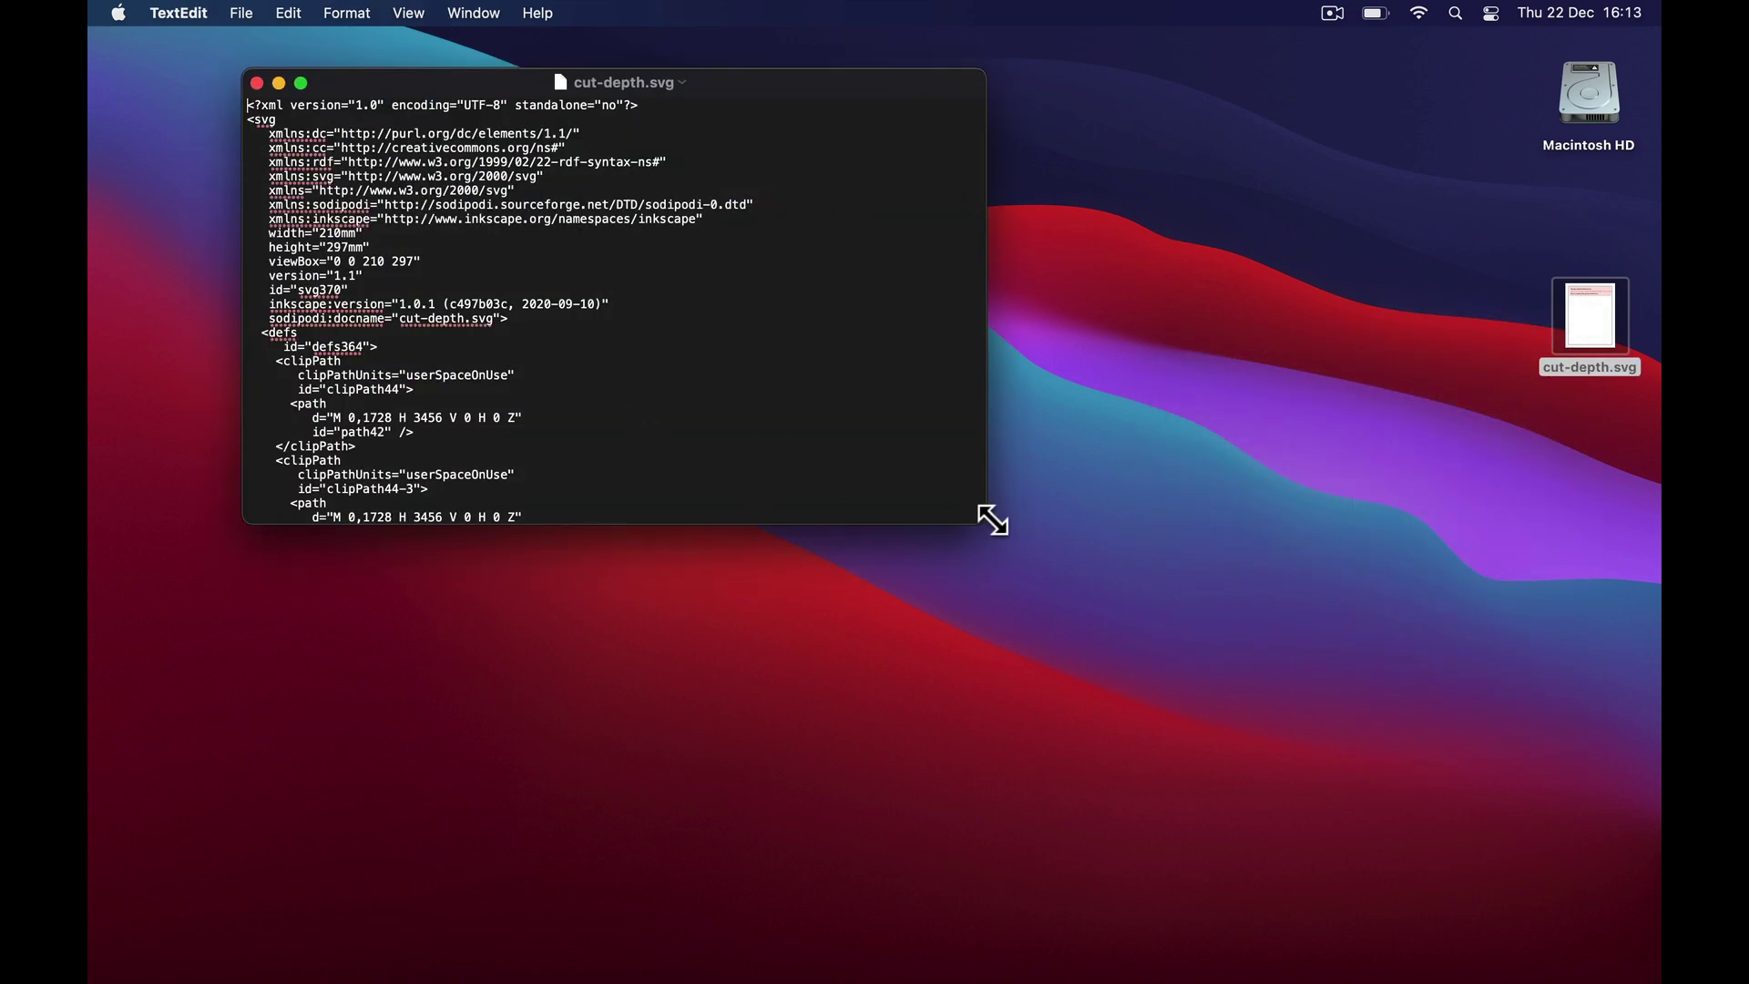
Enlarge the TextEdit window, scroll to the end and highlight the rect's shaper:cutDepth attribute.
{"action": "left_click_drag", "start_coordinate": [983, 521], "coordinate": [1133, 973]}
{"action": "scroll", "coordinate": [574, 613], "scroll_direction": "down", "scroll_amount": 5}
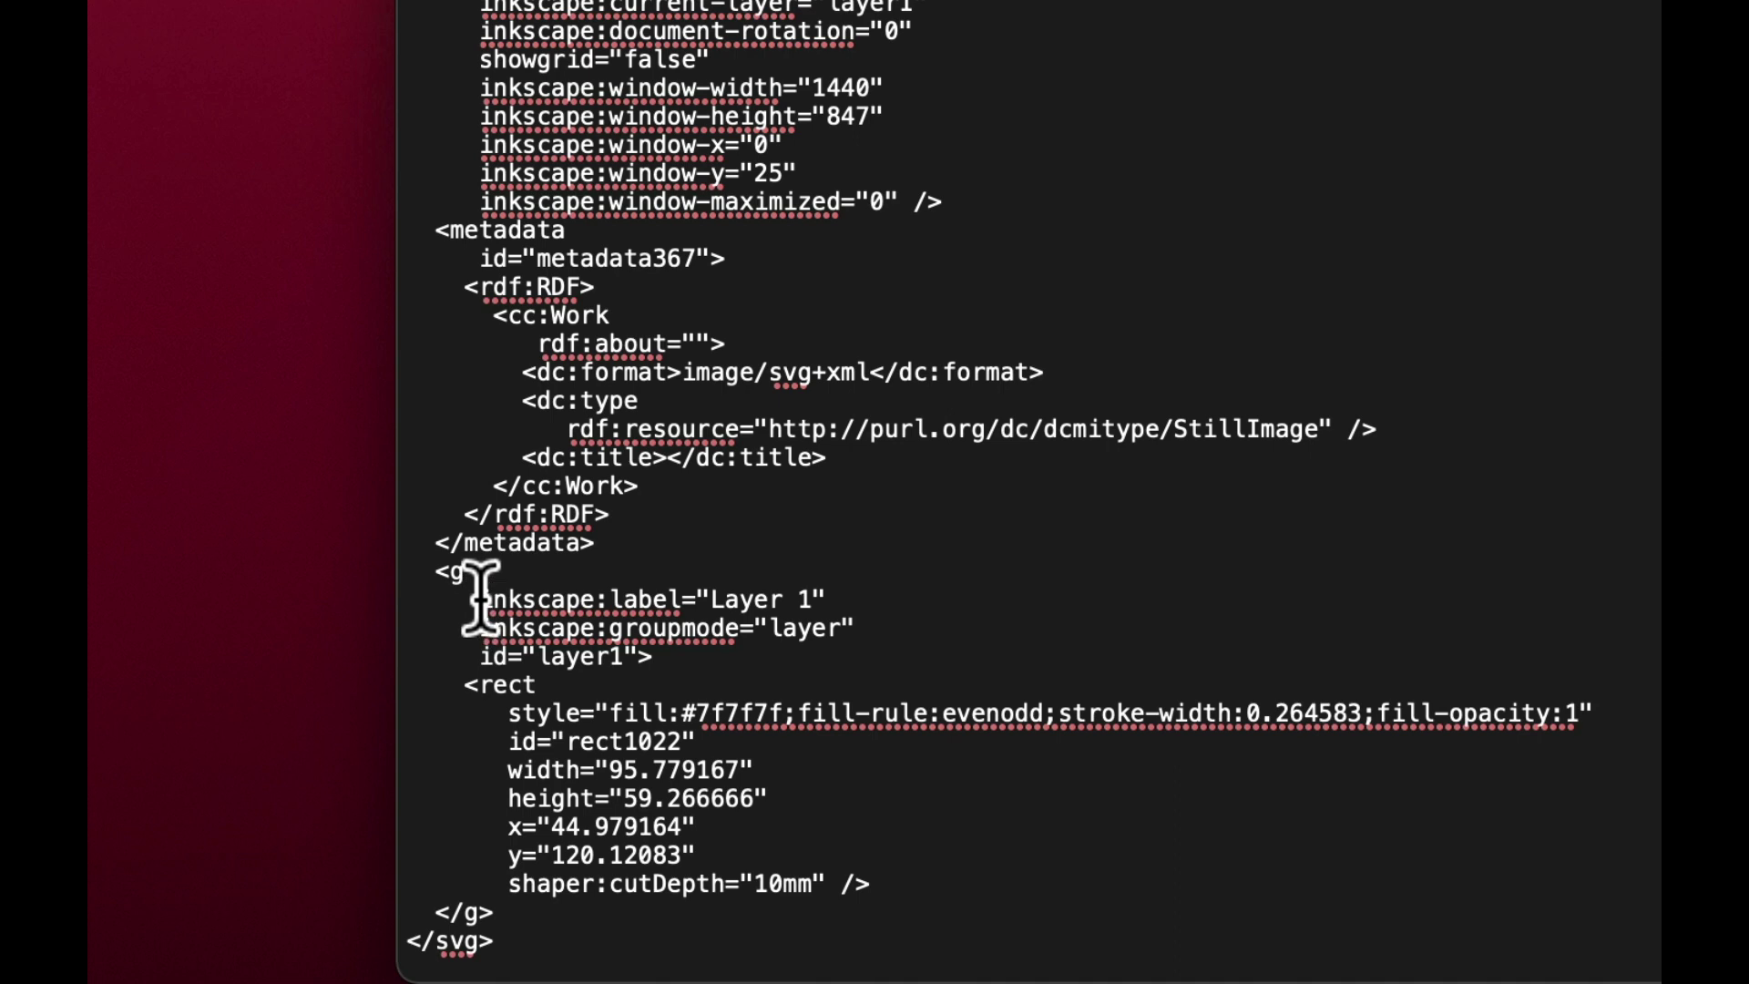
{"action": "left_click_drag", "start_coordinate": [460, 574], "coordinate": [821, 888]}
{"action": "double_click", "coordinate": [496, 685]}
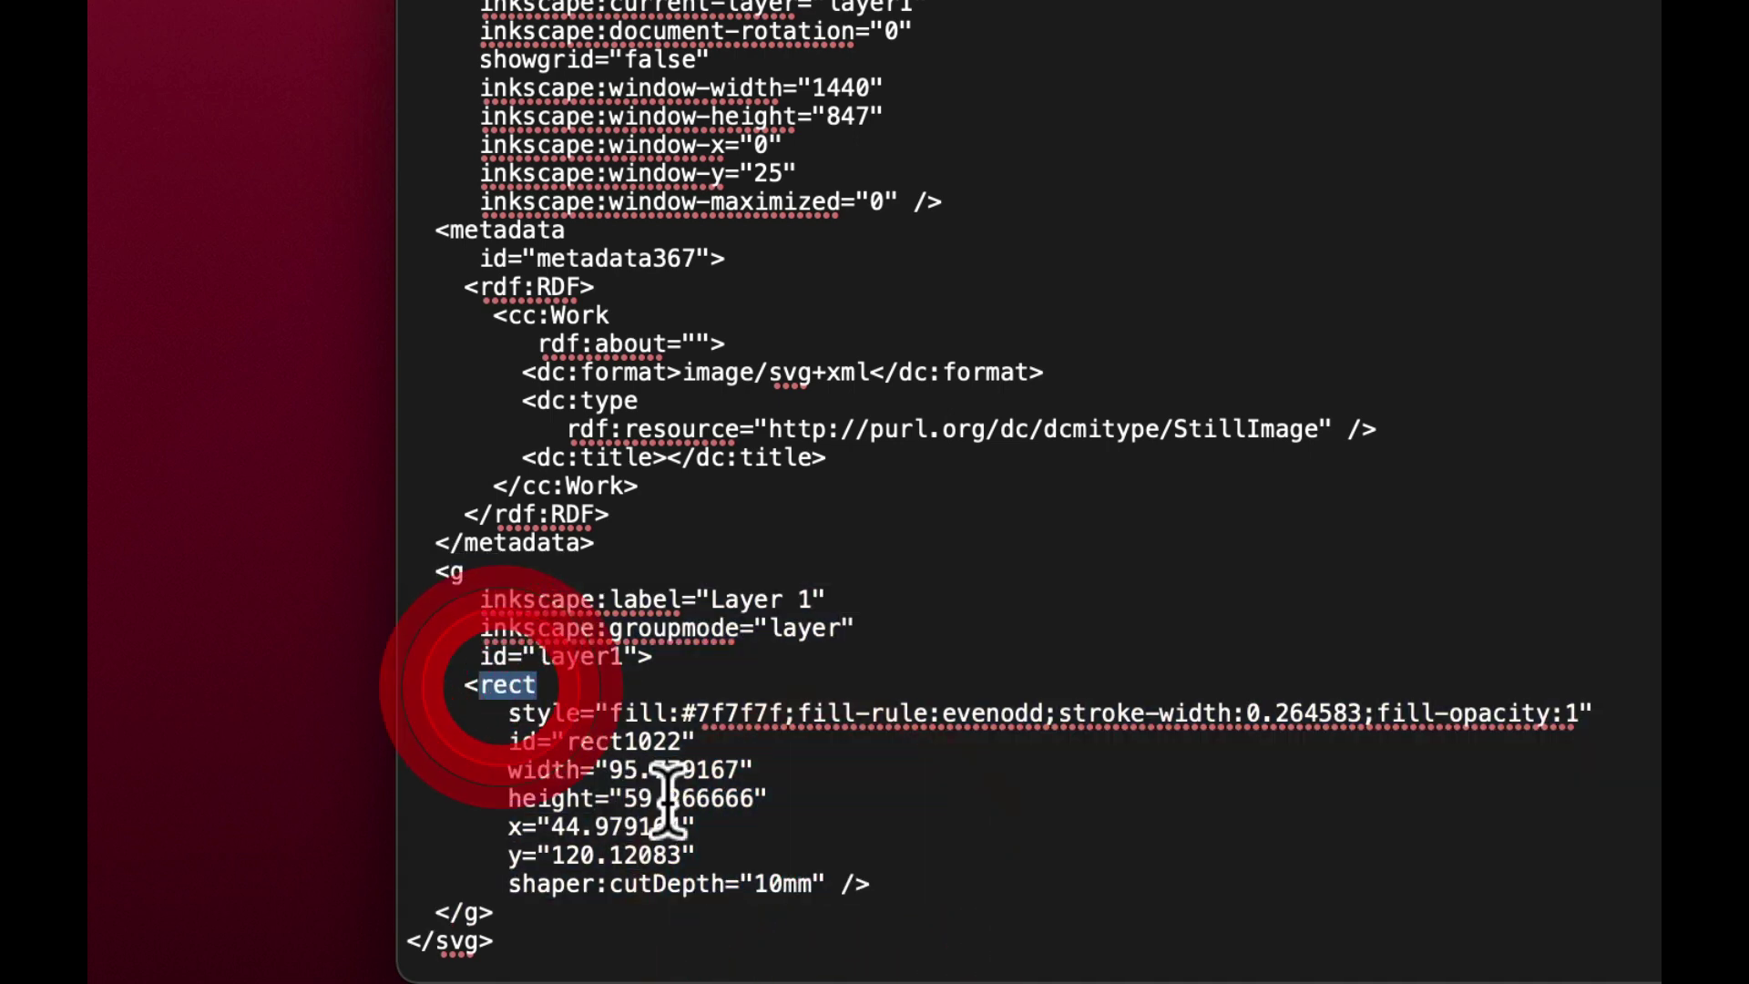
{"action": "left_click", "coordinate": [649, 884]}
{"action": "left_click_drag", "start_coordinate": [516, 887], "coordinate": [823, 880]}
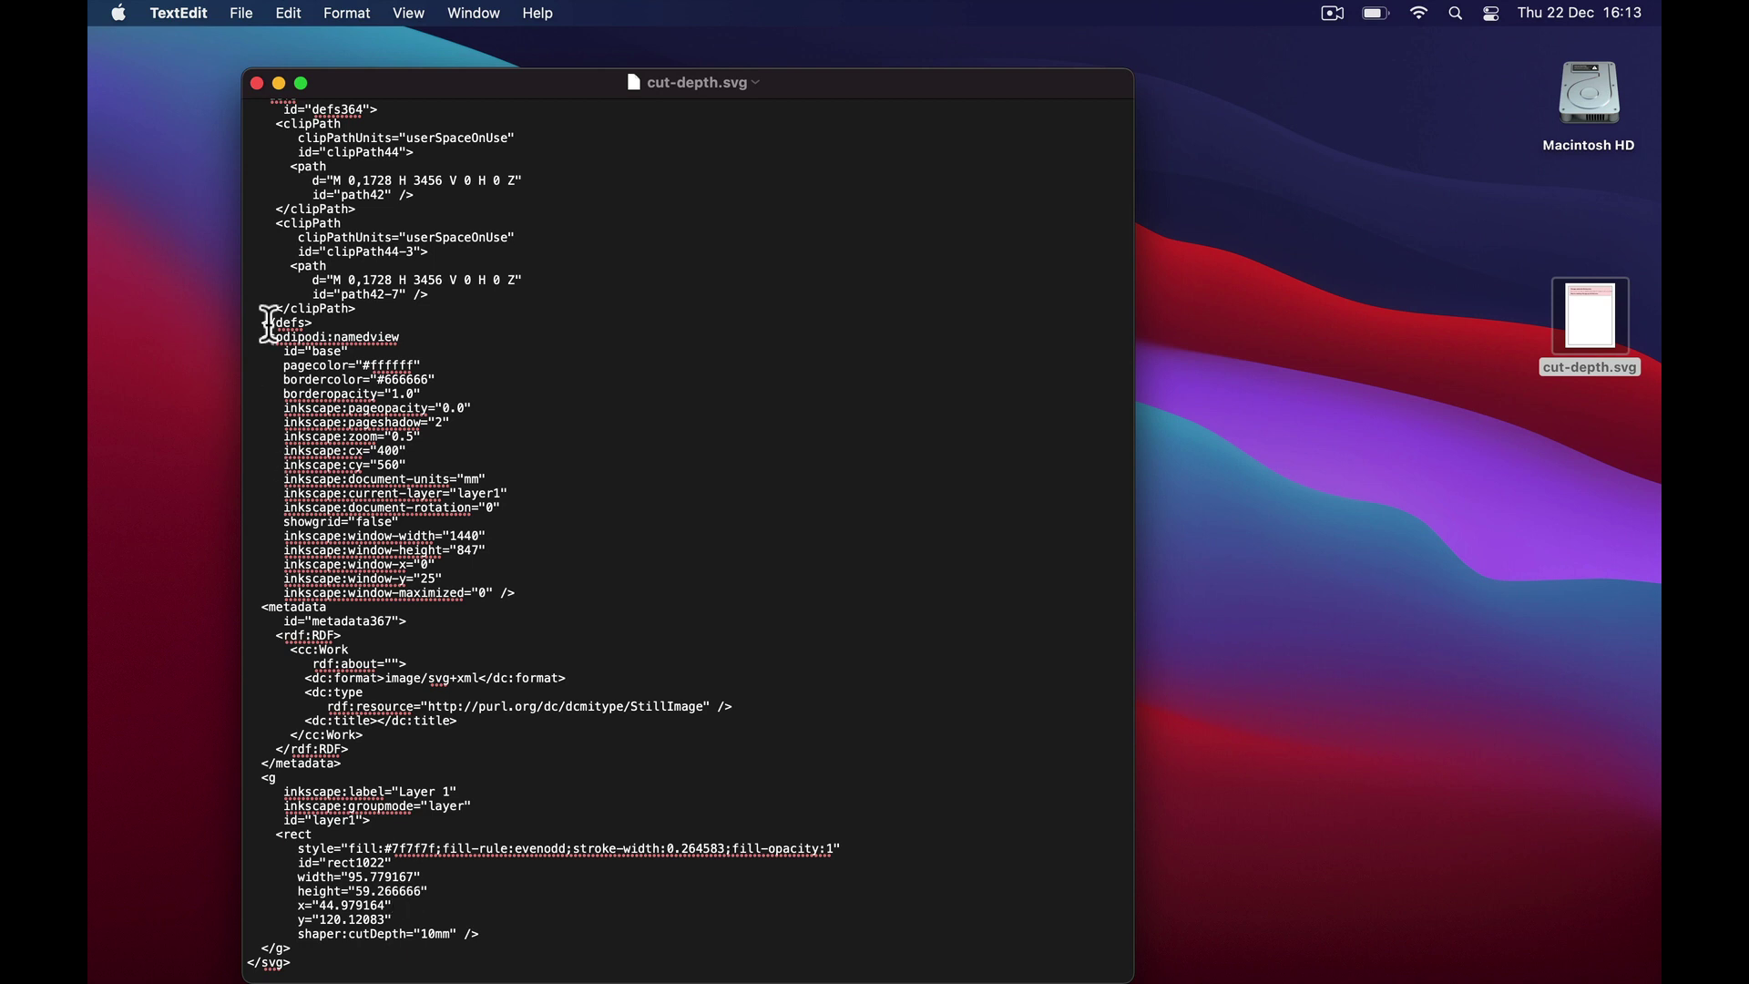
{"action": "left_click", "coordinate": [1314, 278]}
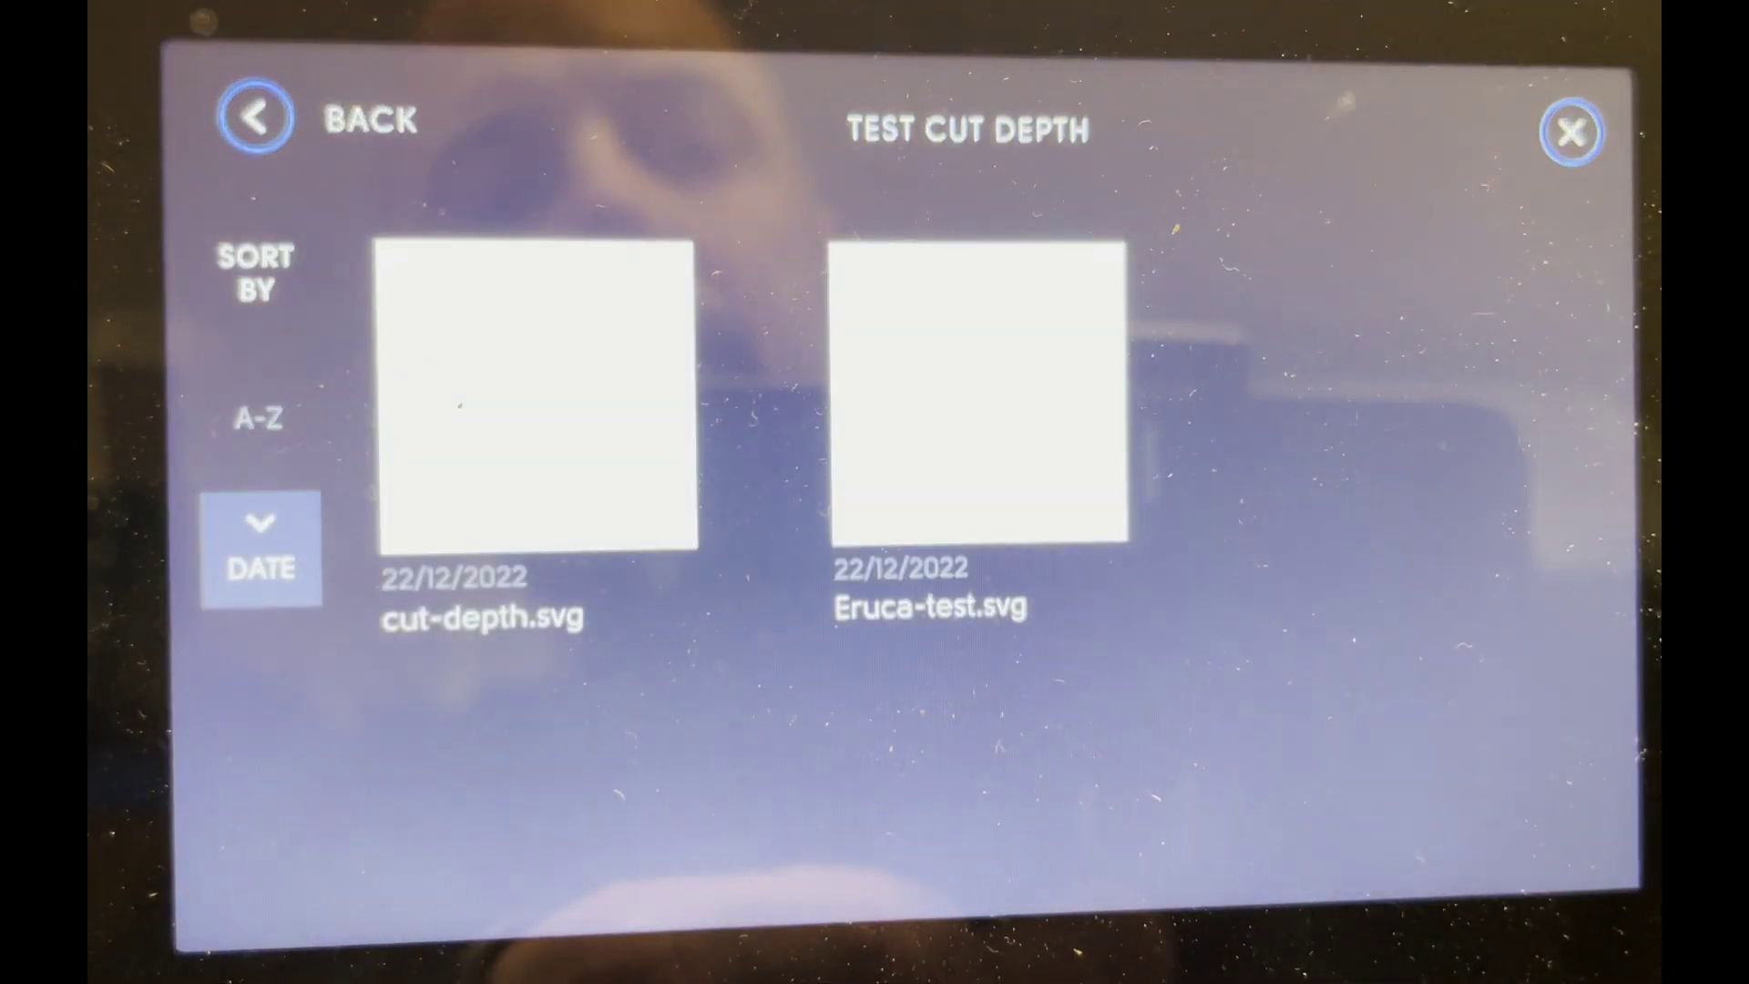
Open and place cut-depth.svg on the Shaper Origin in Cut mode, dismissing the depth warning.
{"action": "left_click", "coordinate": [510, 391]}
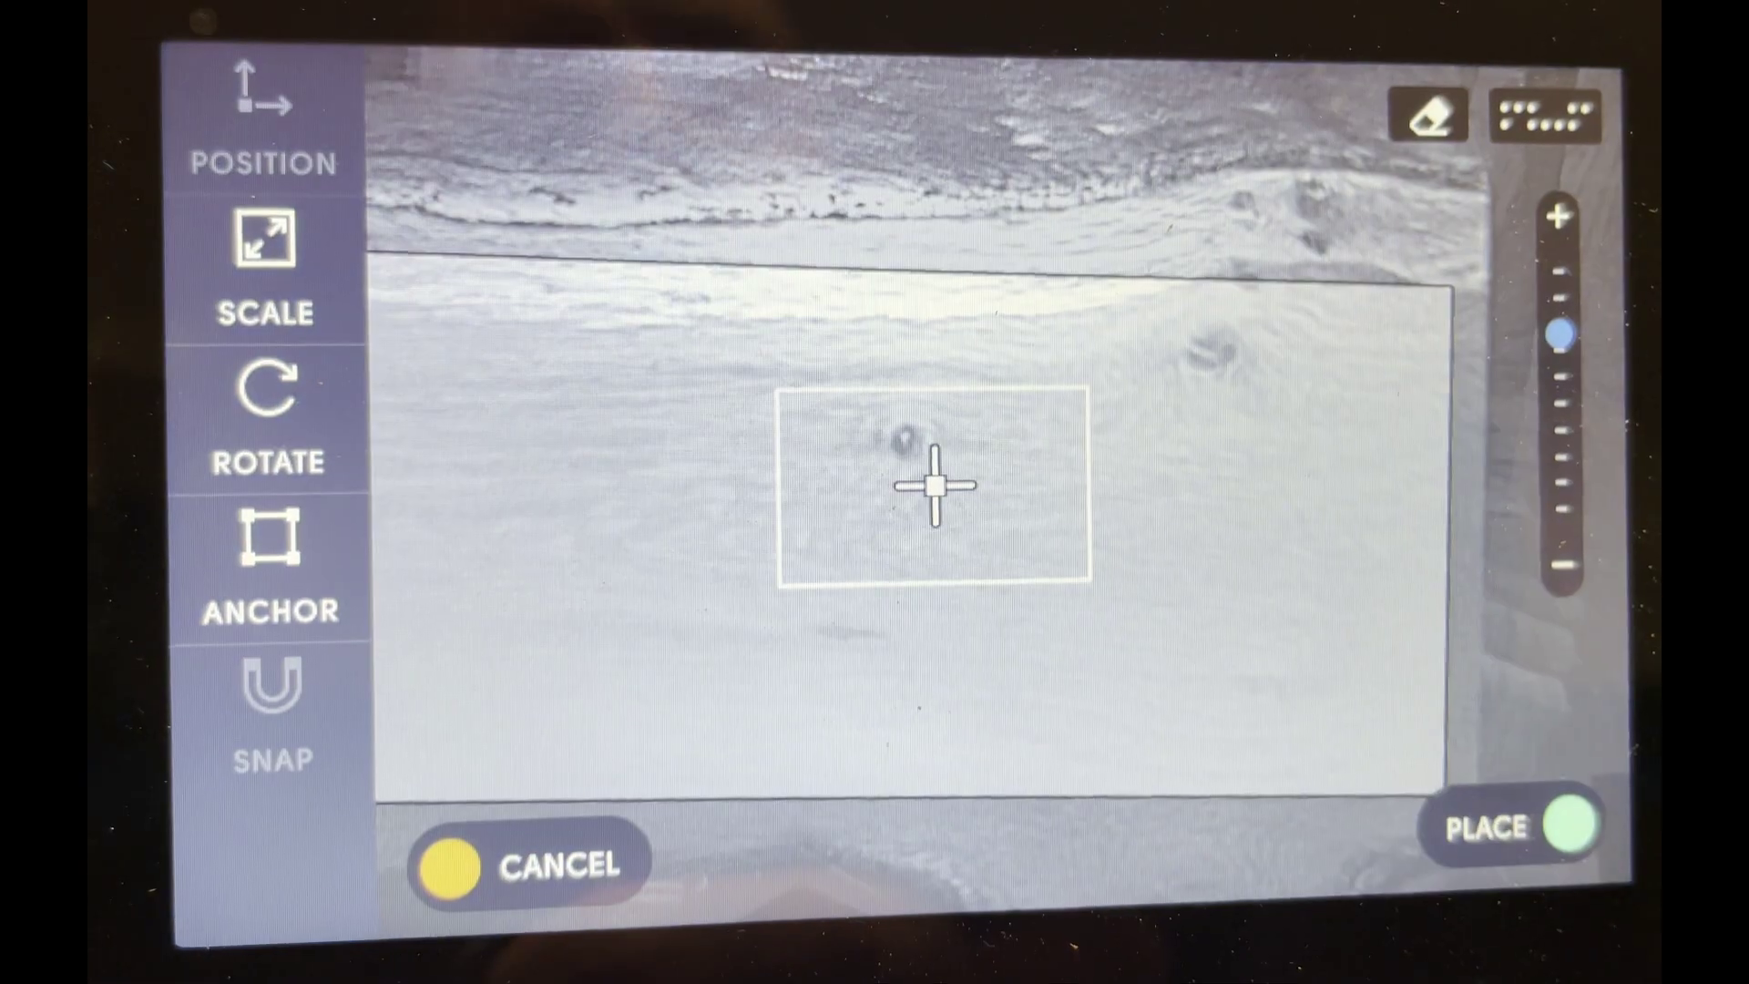
{"action": "left_click", "coordinate": [1513, 827]}
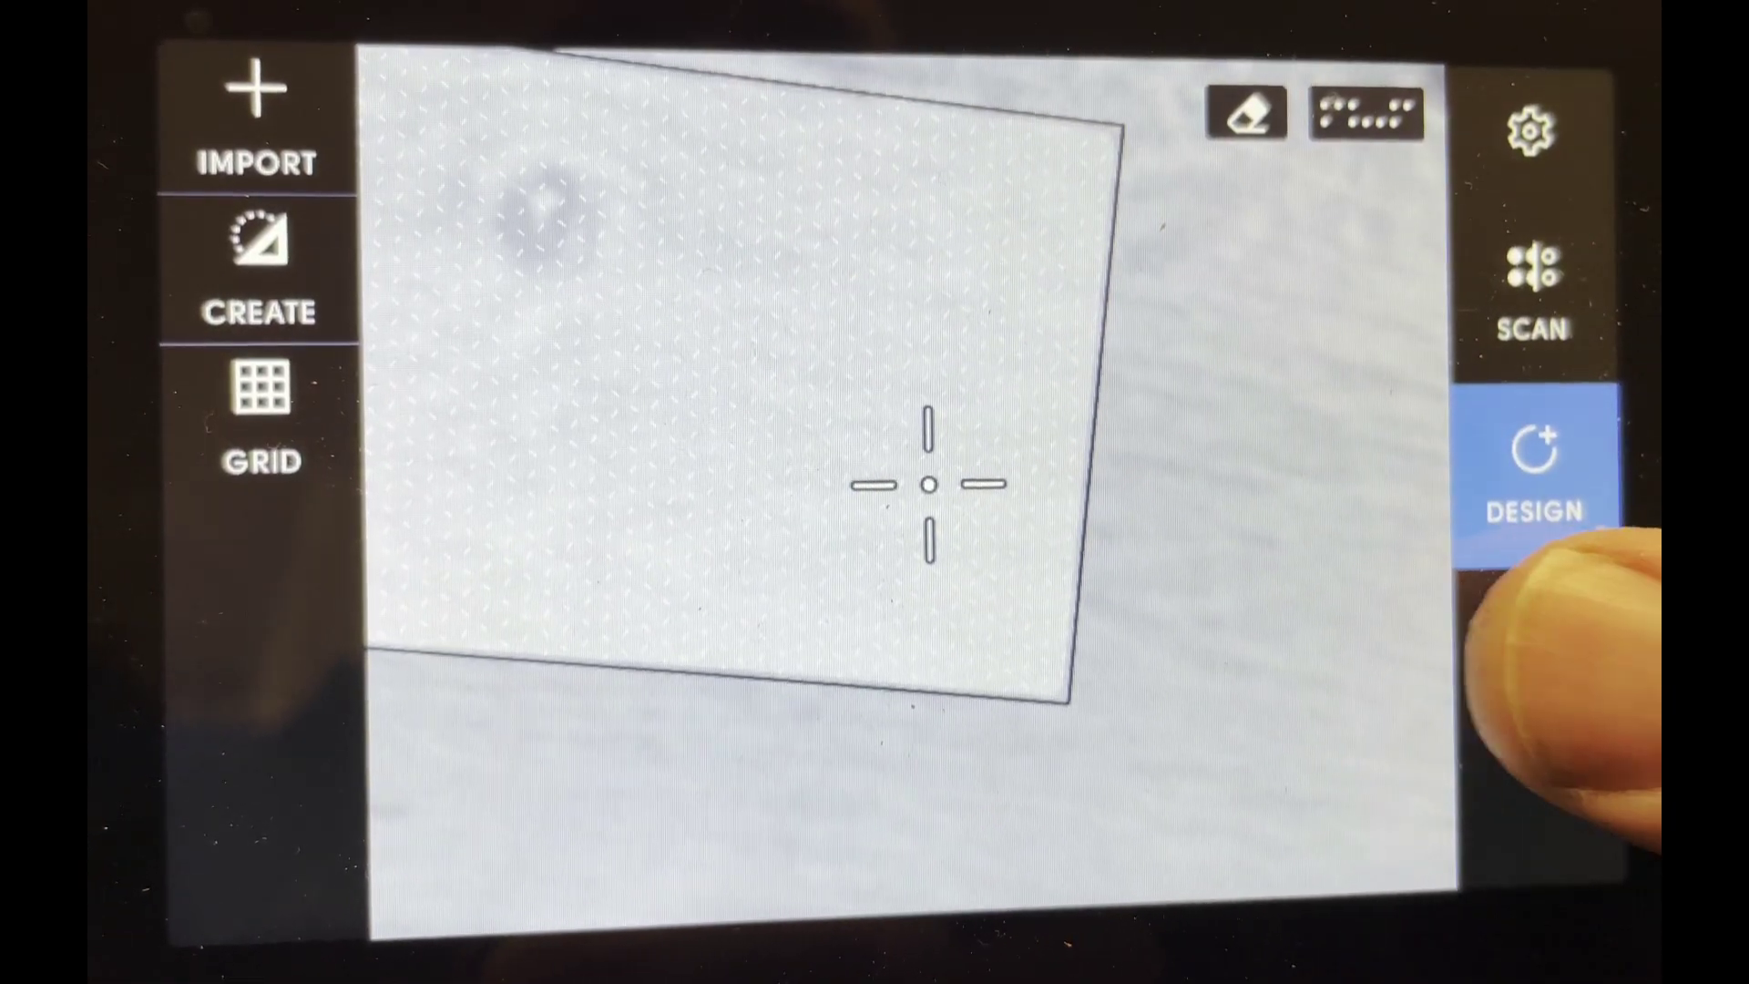
{"action": "left_click", "coordinate": [1533, 652]}
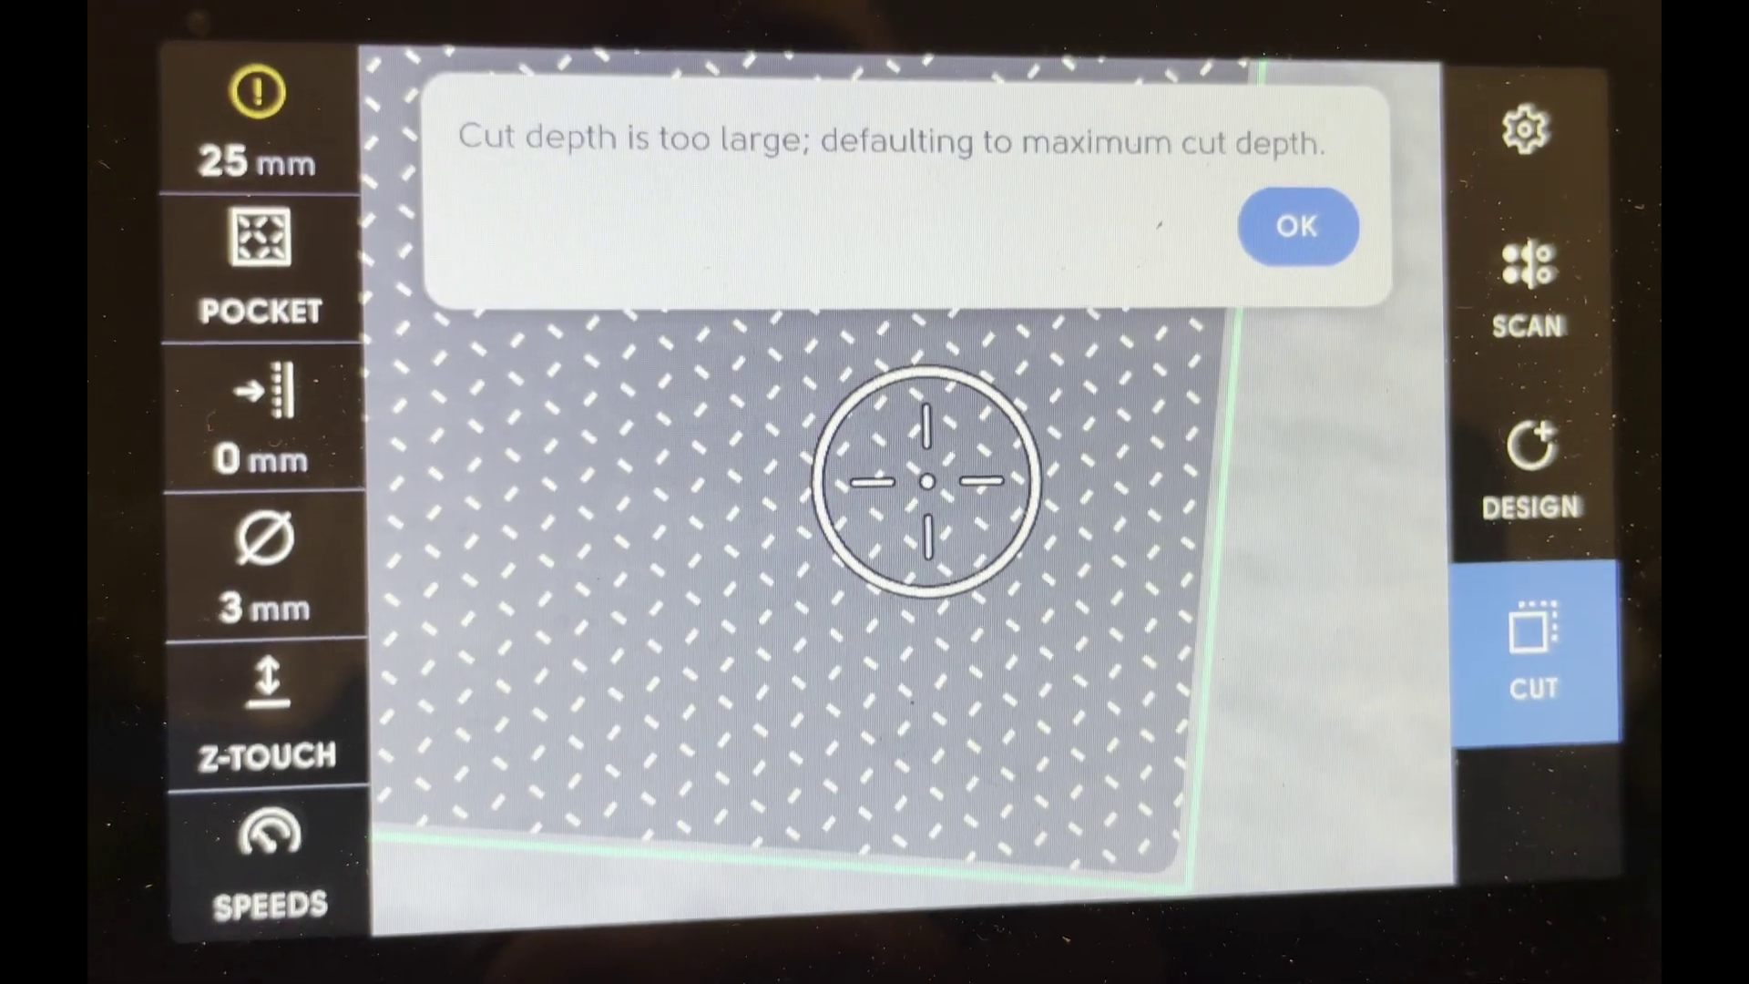
{"action": "left_click", "coordinate": [1262, 227]}
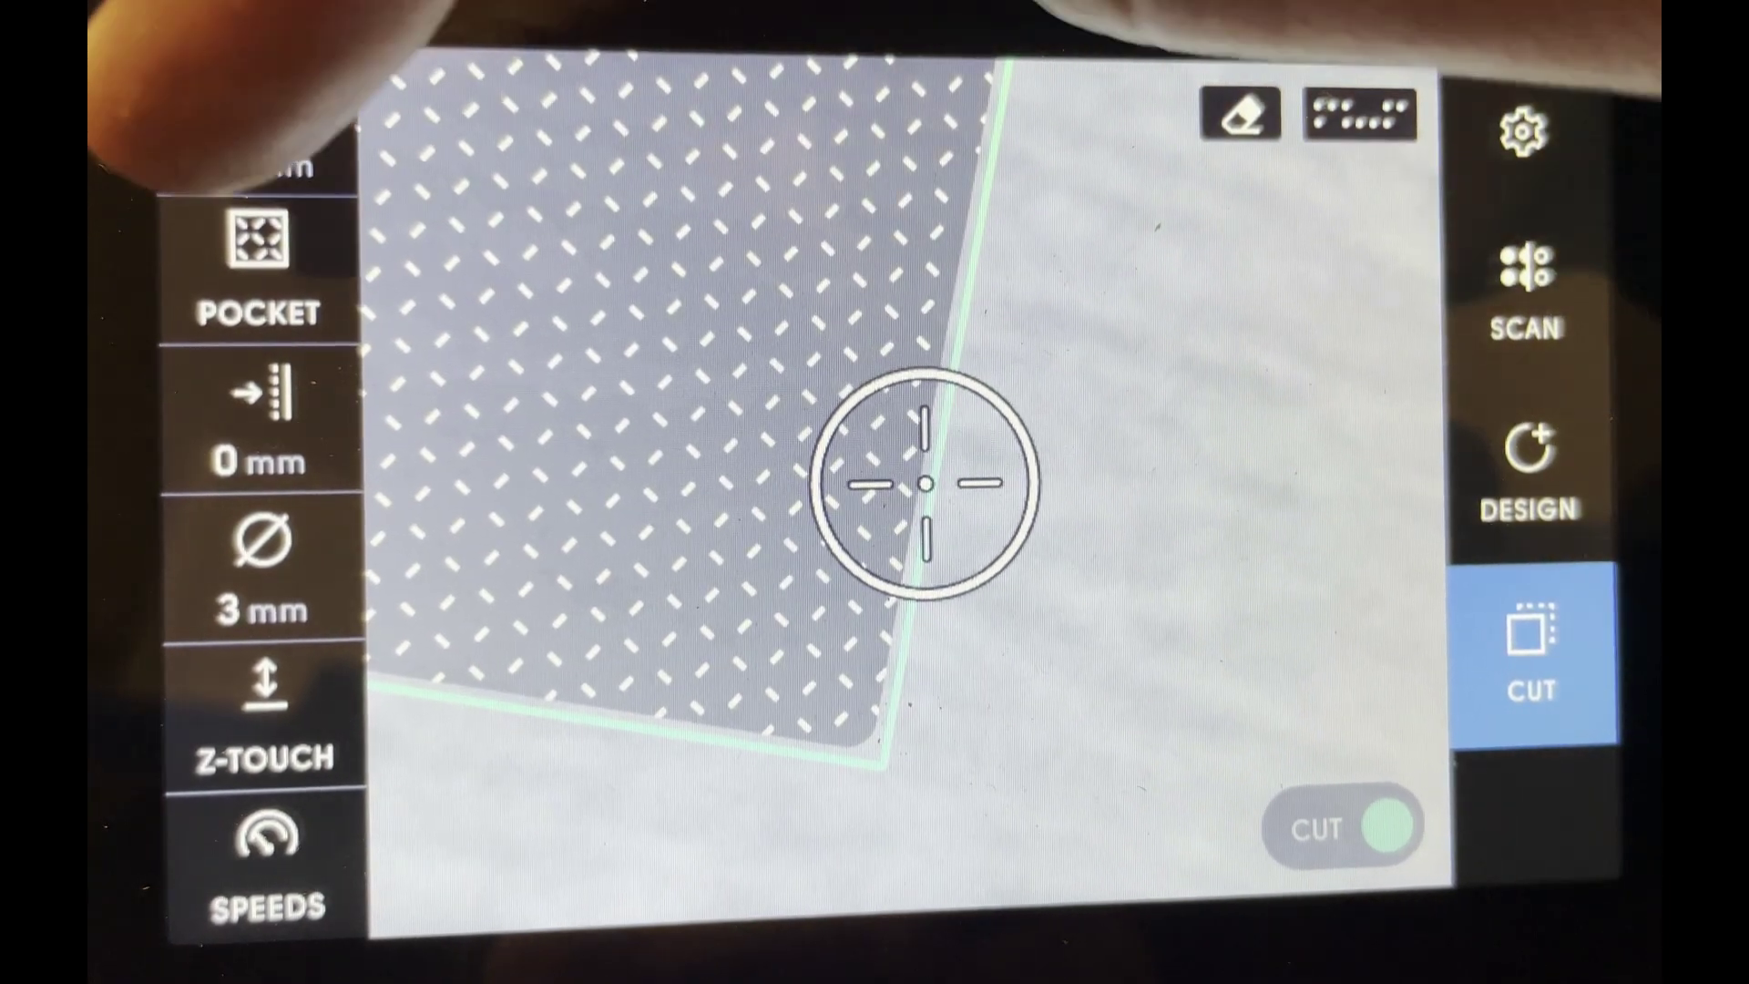
{"action": "left_click", "coordinate": [255, 146]}
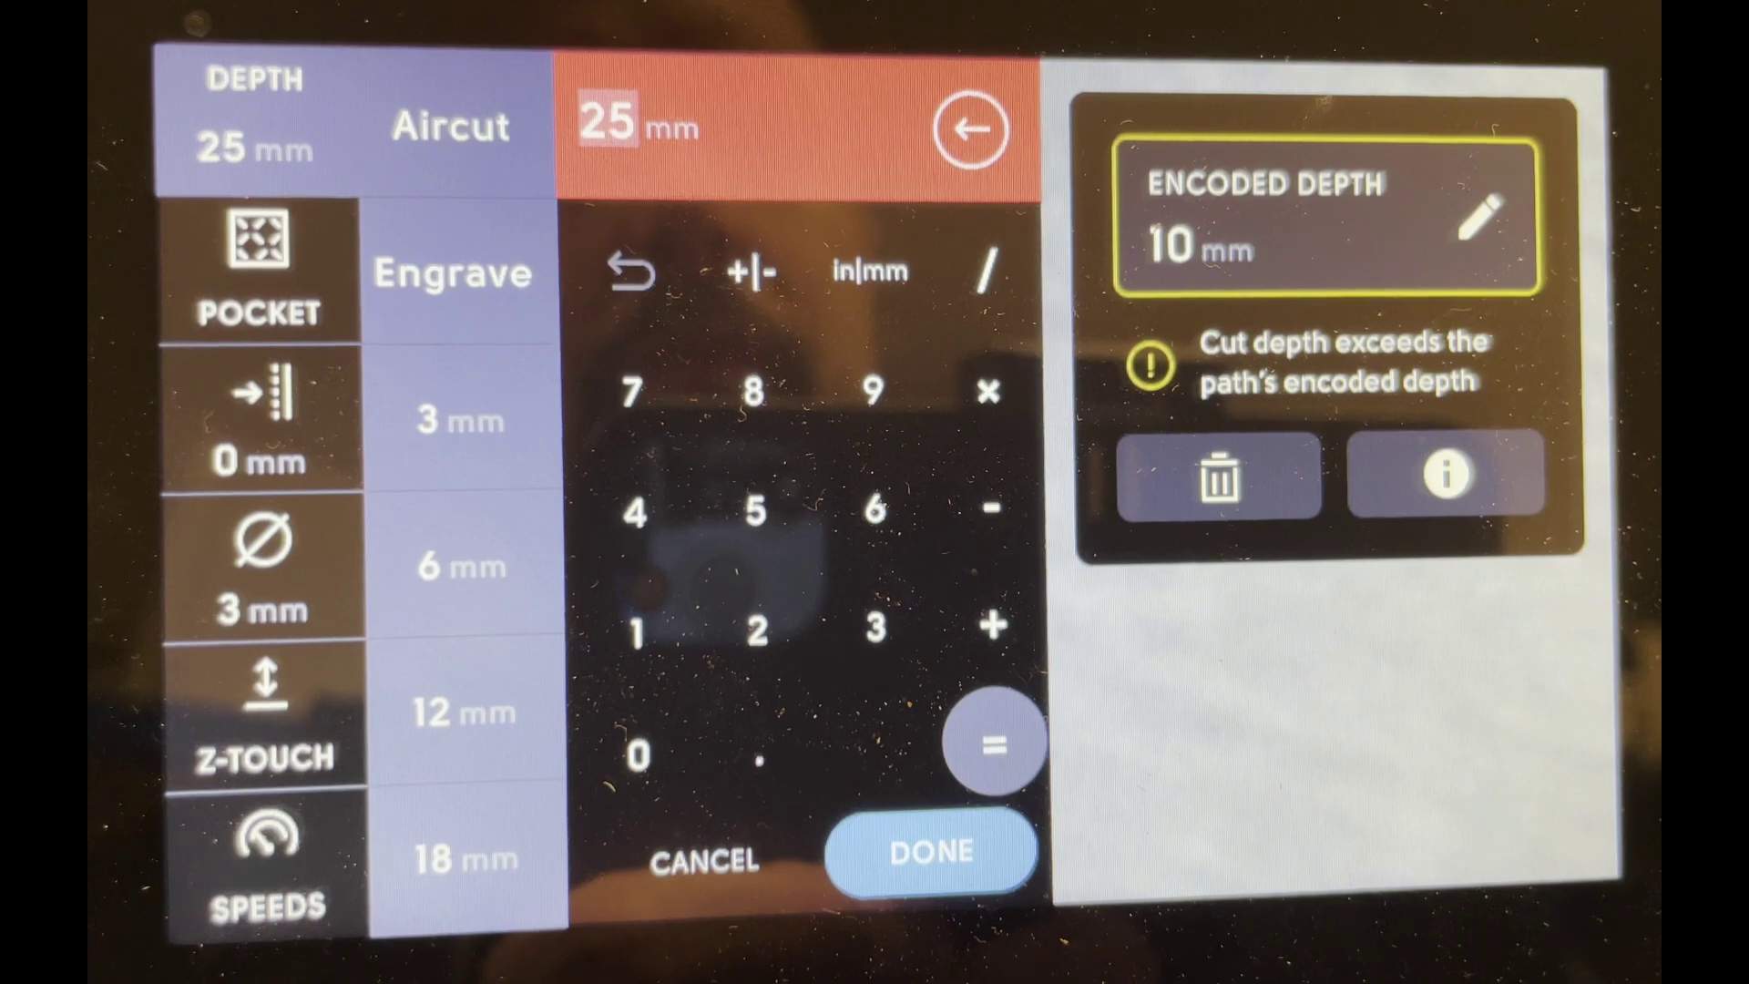
Dismiss the depth-too-large warning and set the cut depth to 5 mm.
{"action": "left_click", "coordinate": [931, 851]}
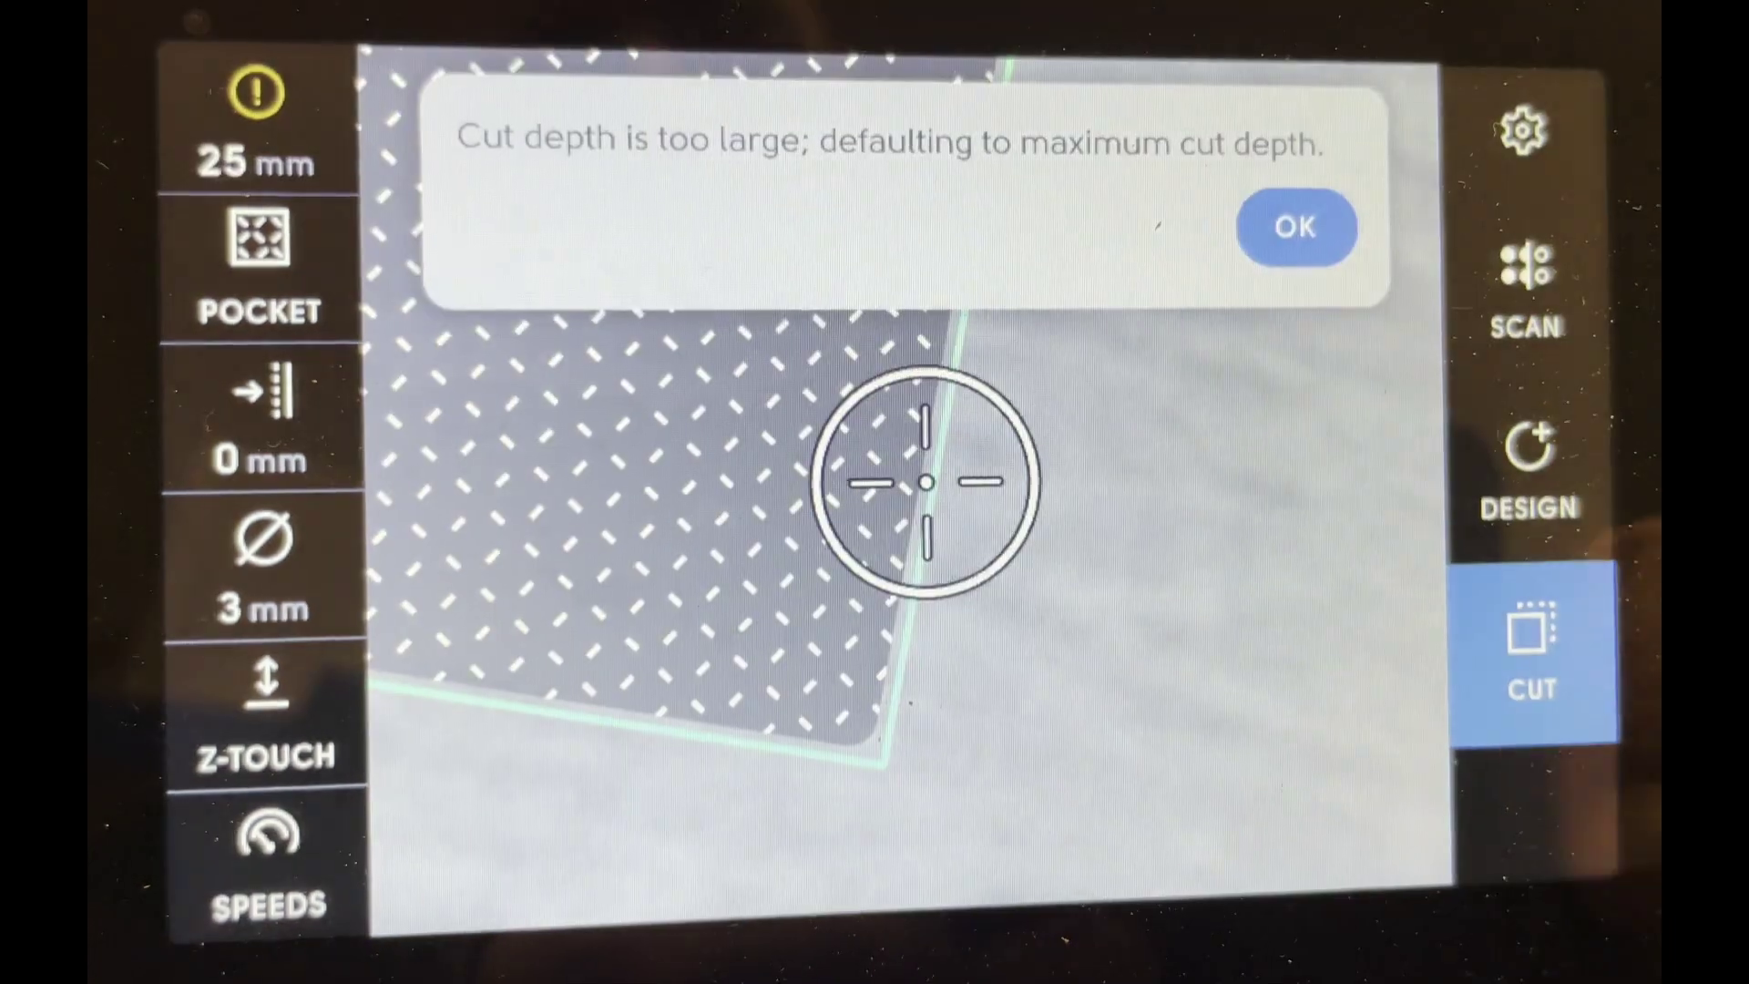
{"action": "left_click", "coordinate": [1289, 227]}
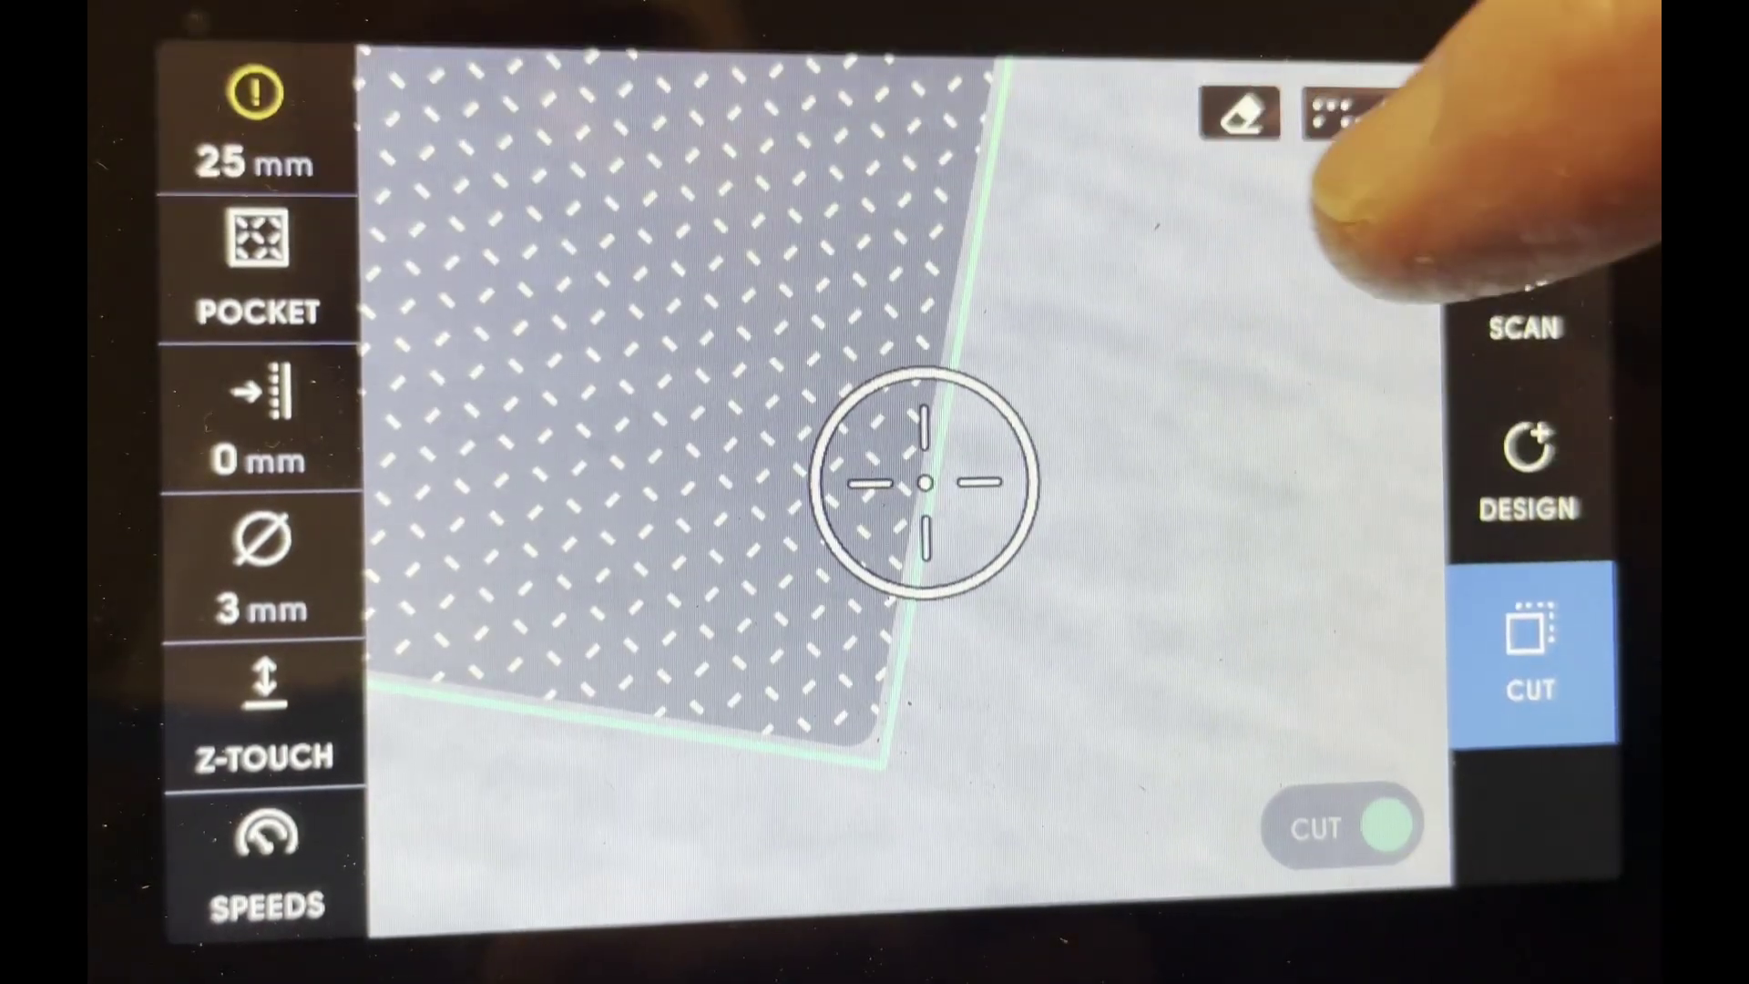
{"action": "left_click", "coordinate": [1325, 114]}
{"action": "left_click", "coordinate": [753, 508]}
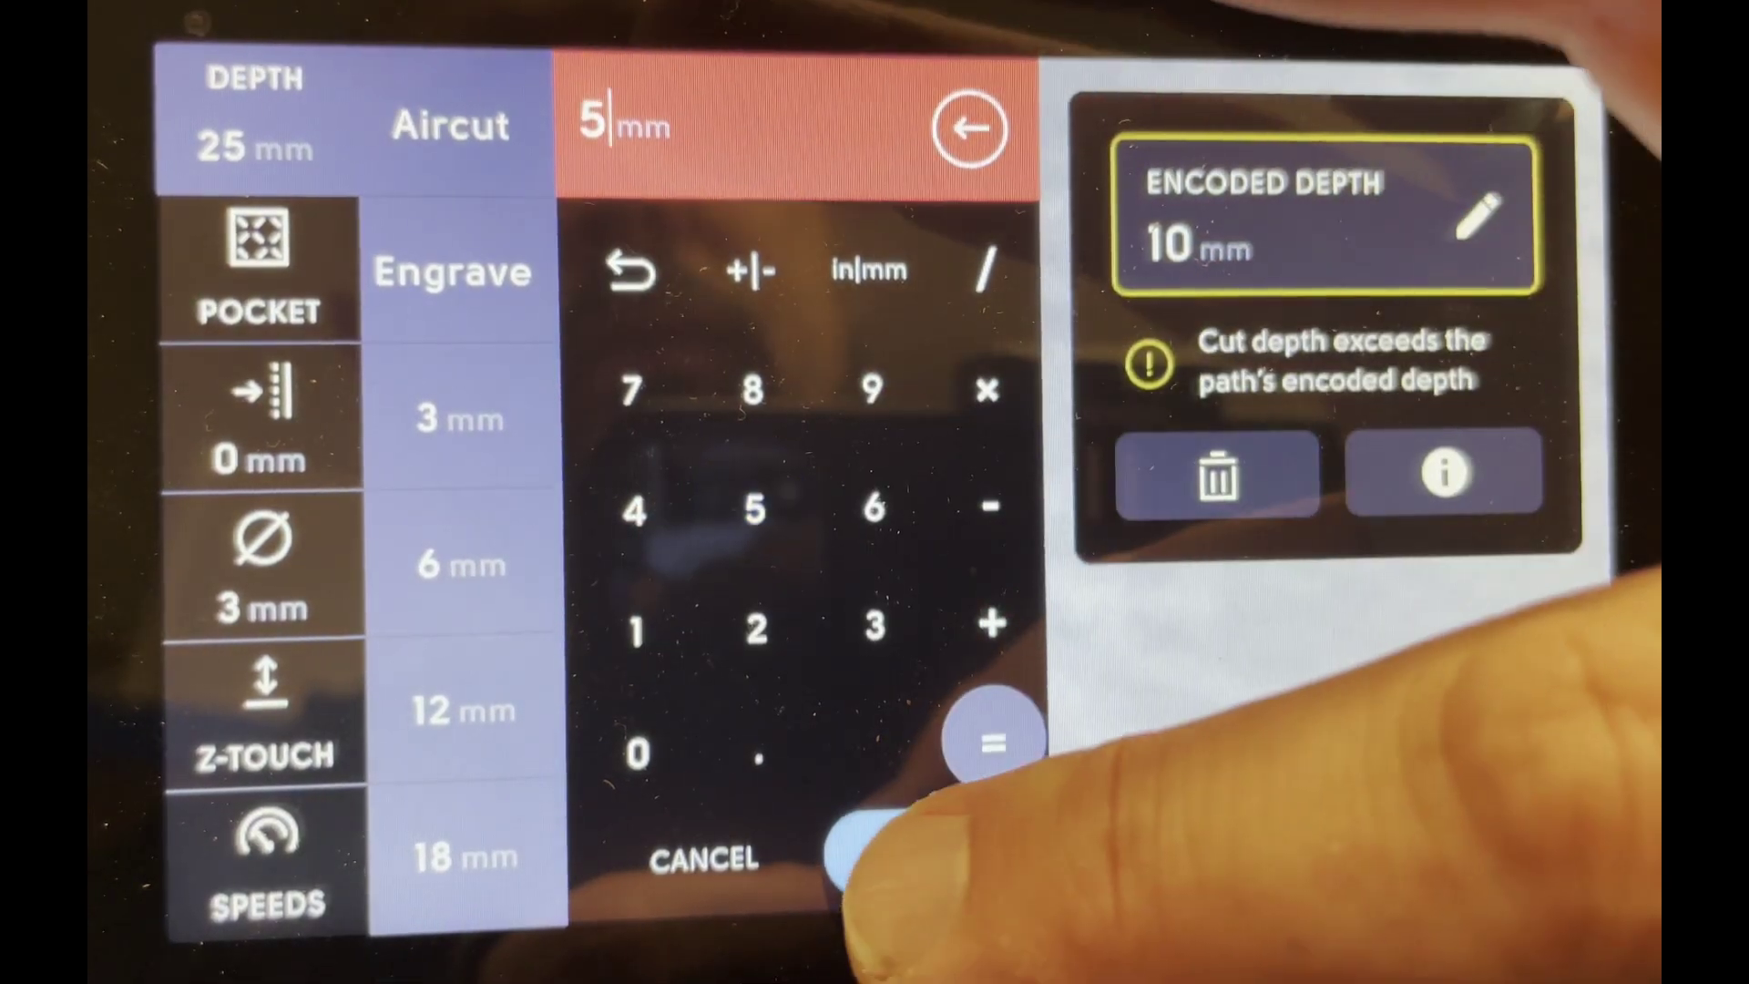
{"action": "left_click", "coordinate": [870, 847]}
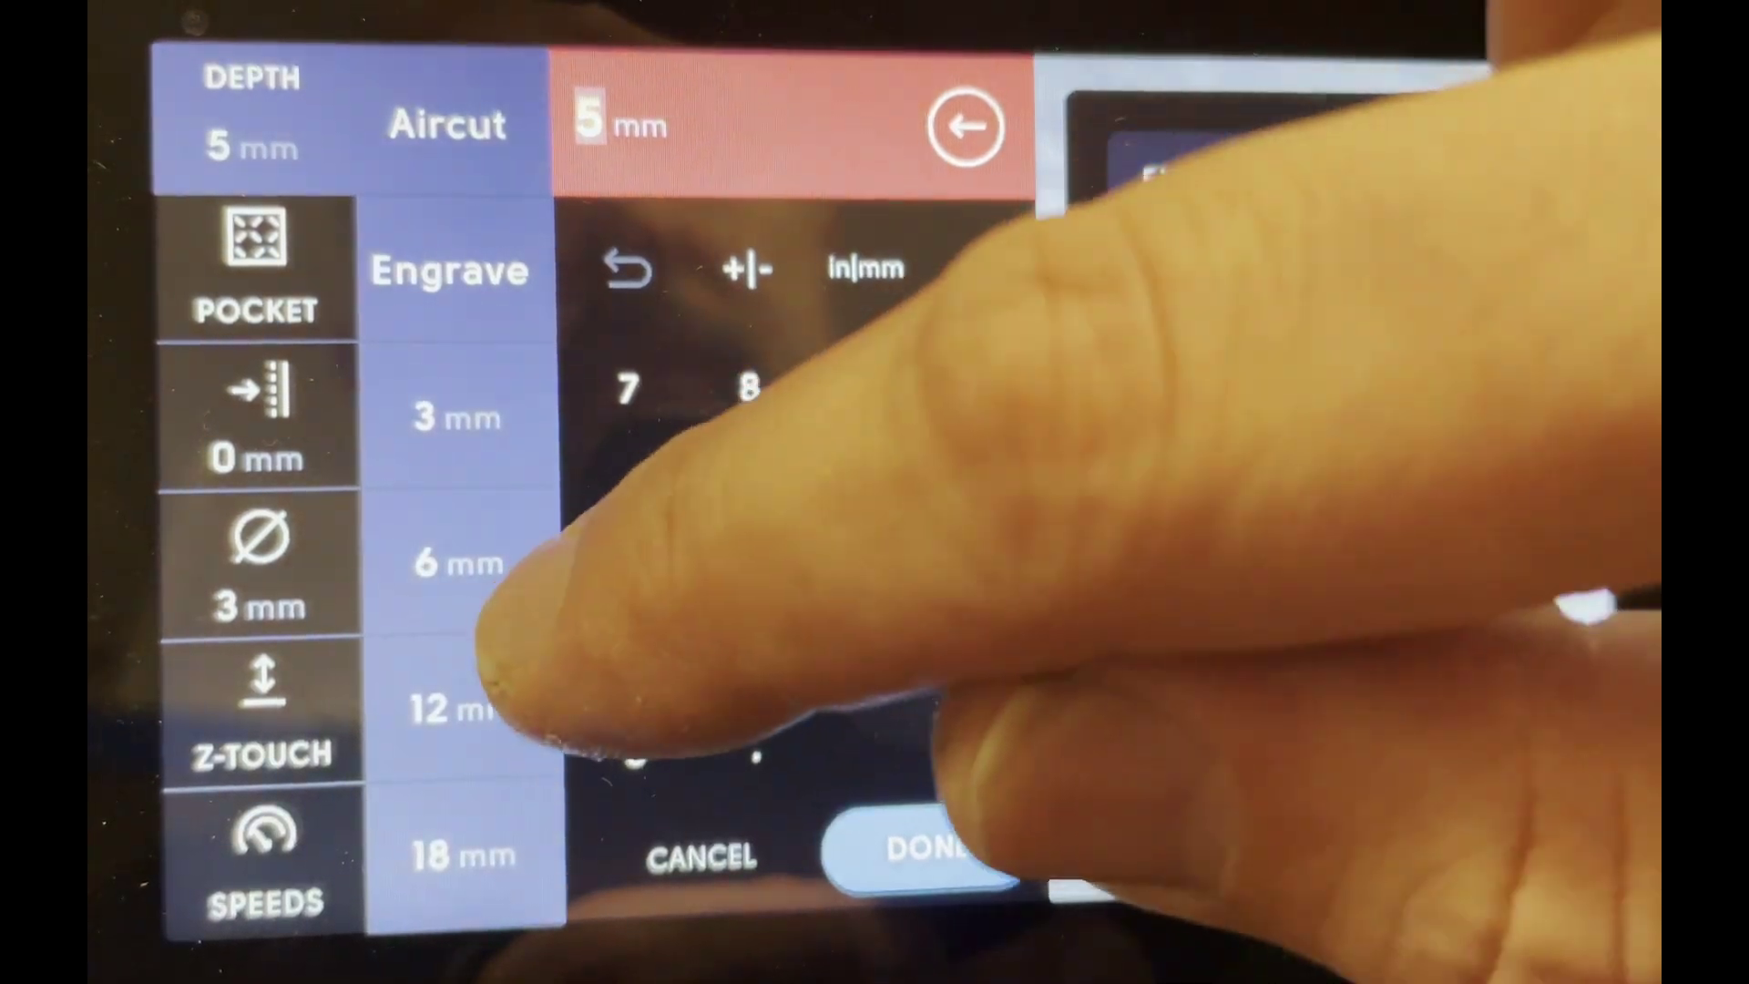
Change the cut depth to 10 mm, then to 20 mm.
{"action": "left_click", "coordinate": [633, 629]}
{"action": "left_click", "coordinate": [632, 742]}
{"action": "left_click", "coordinate": [902, 861]}
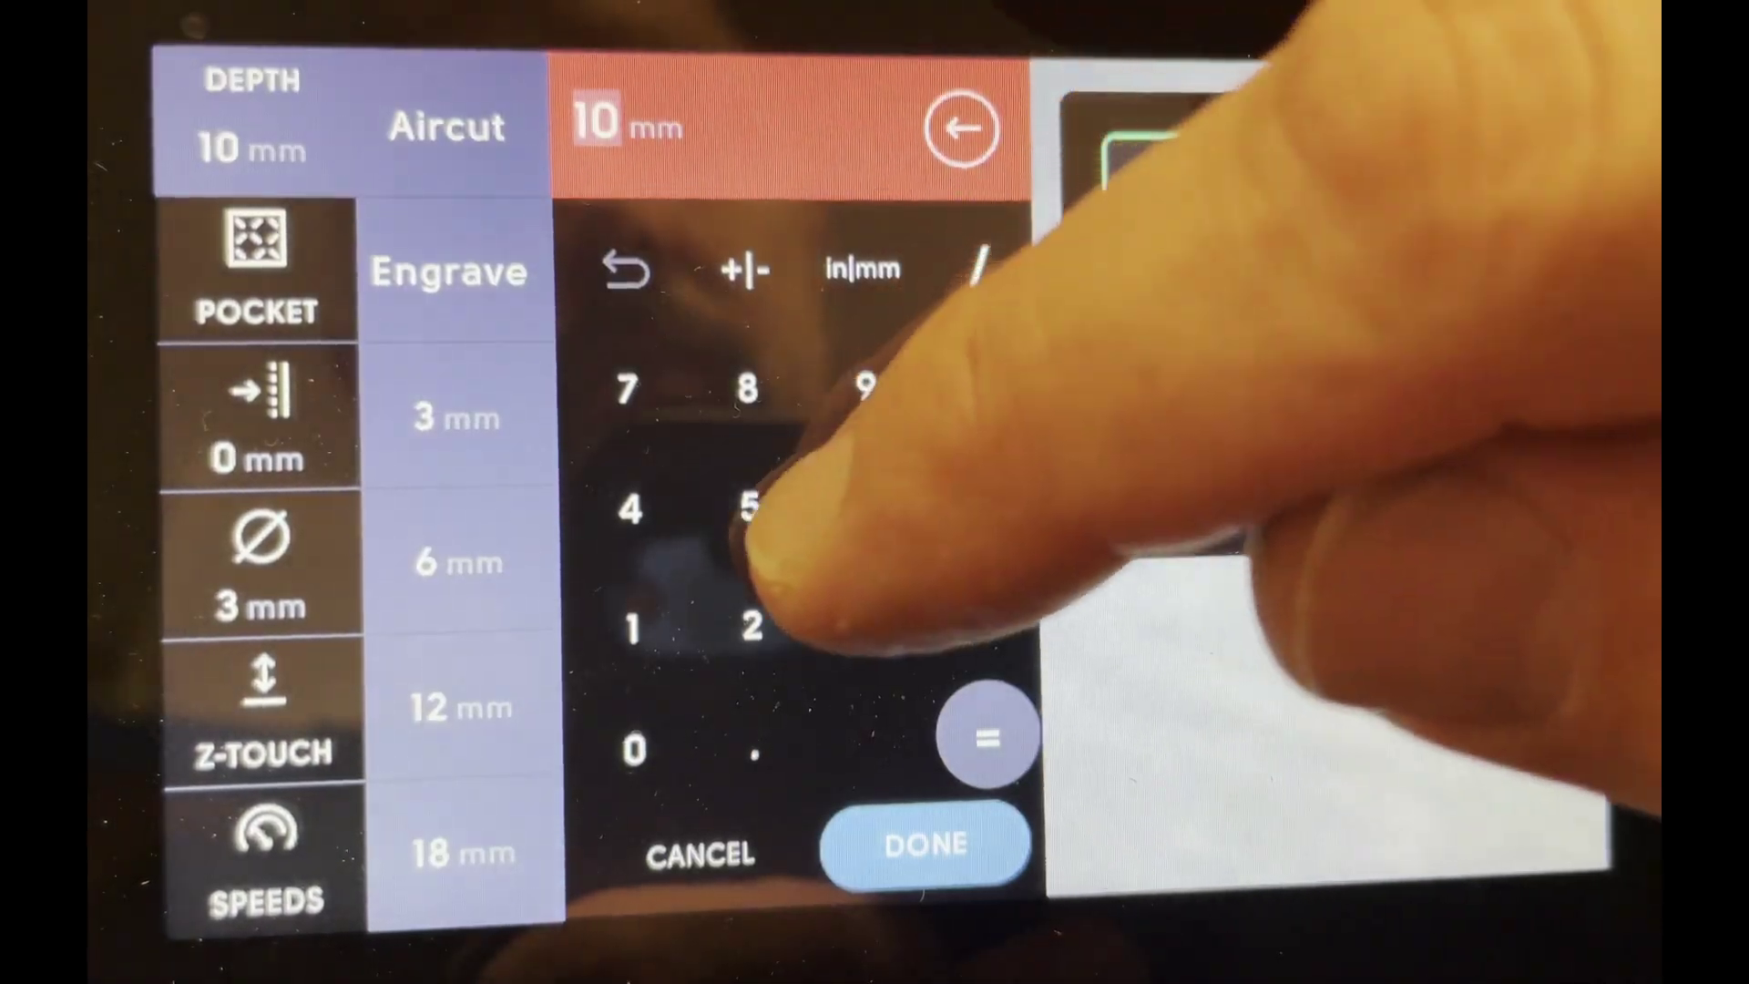
{"action": "left_click", "coordinate": [751, 626]}
{"action": "left_click", "coordinate": [633, 750]}
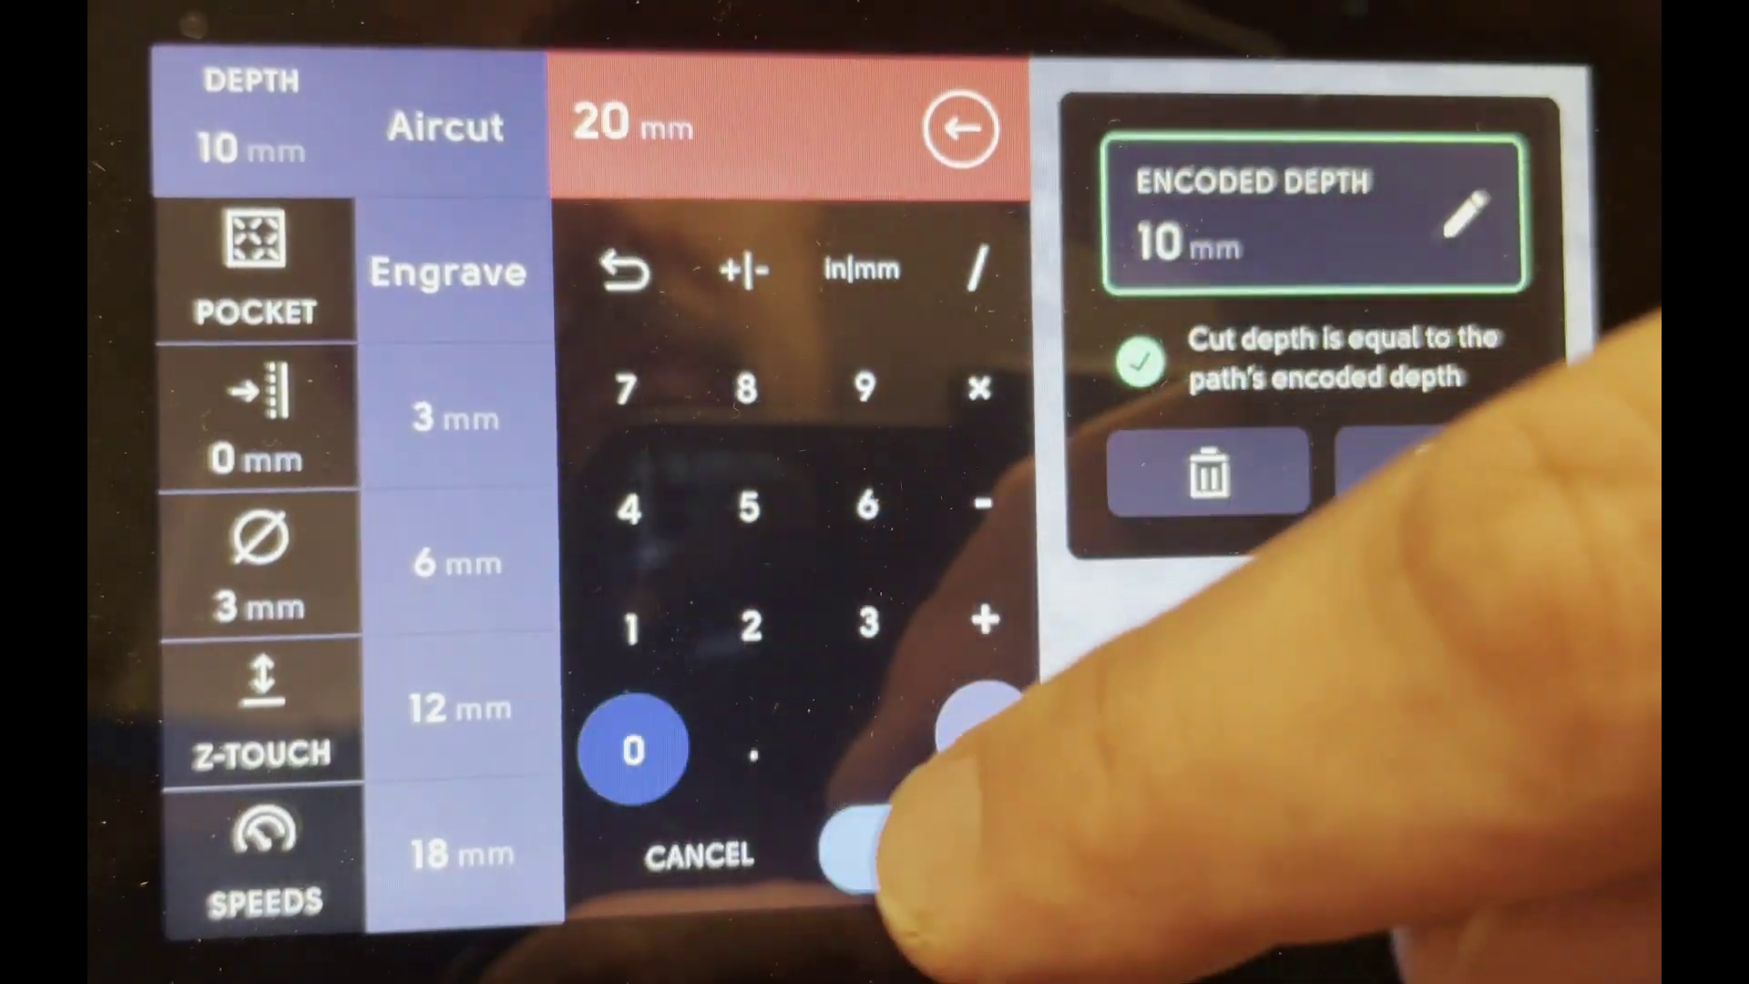
{"action": "left_click", "coordinate": [925, 843]}
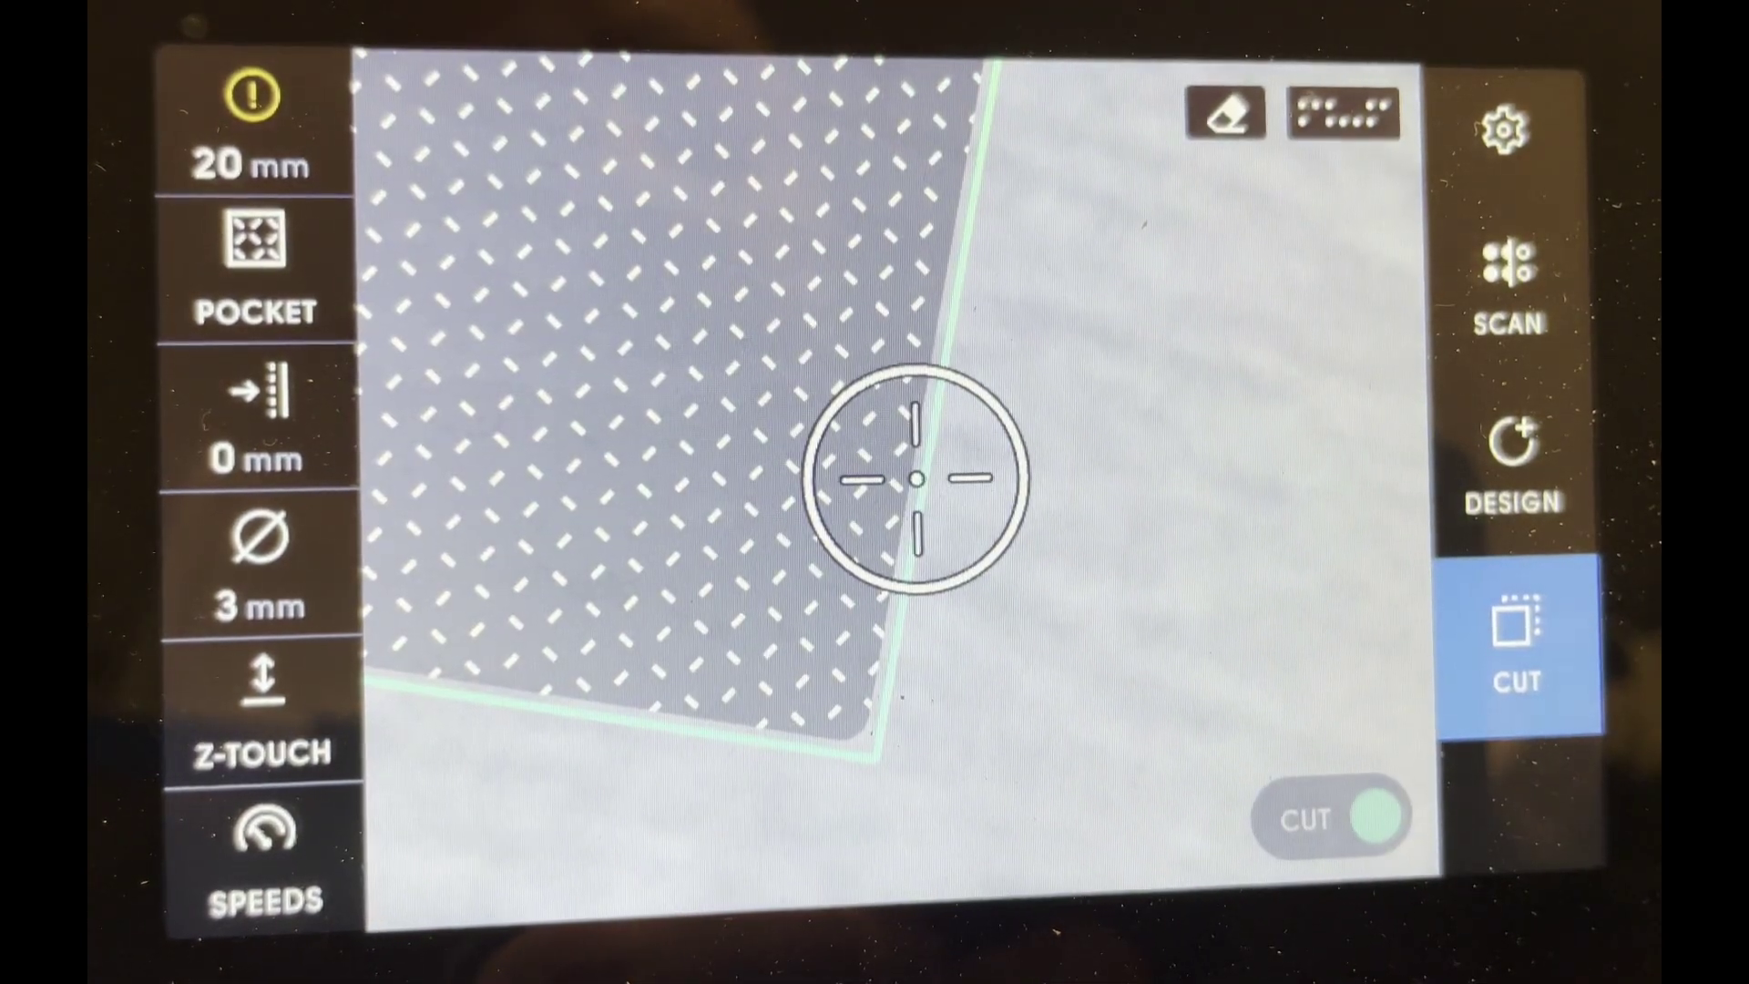